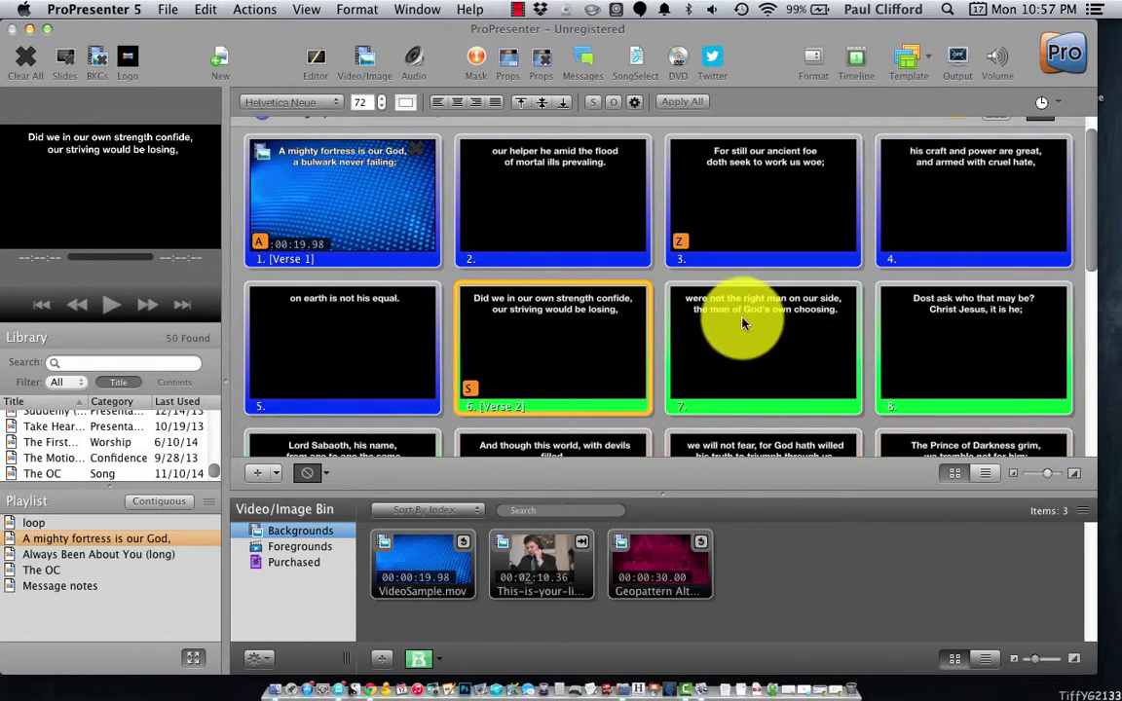
pyautogui.scroll(-2, 738, 318)
pyautogui.scroll(-5, 736, 315)
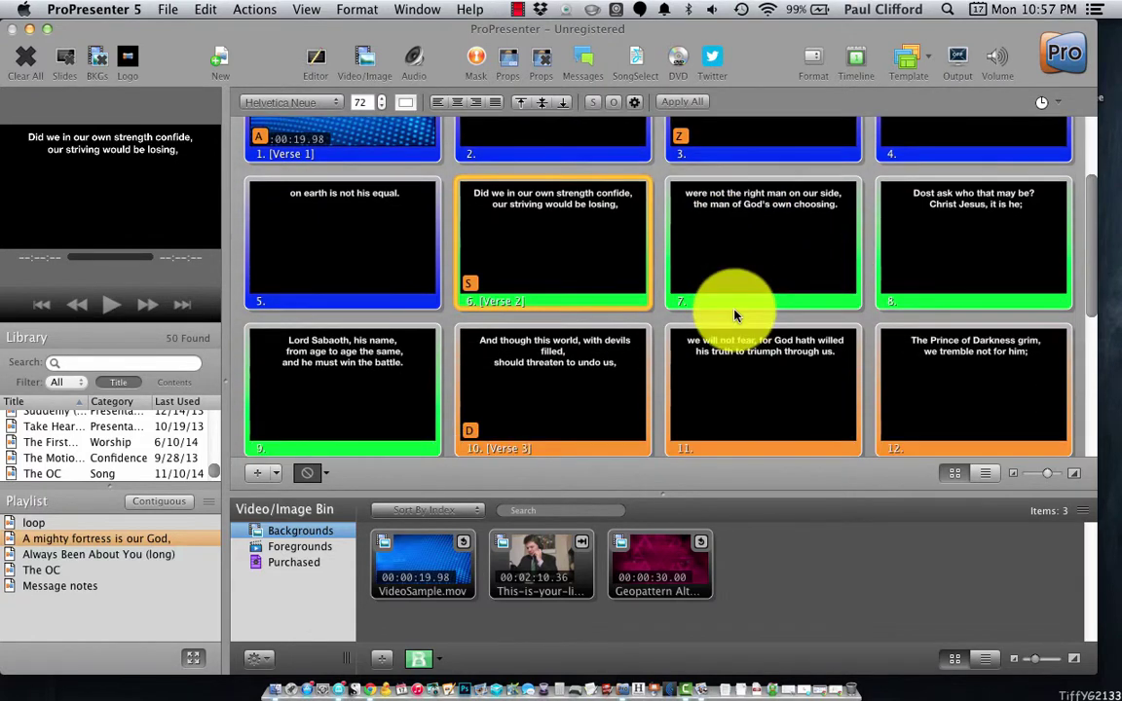
pyautogui.scroll(-4, 736, 315)
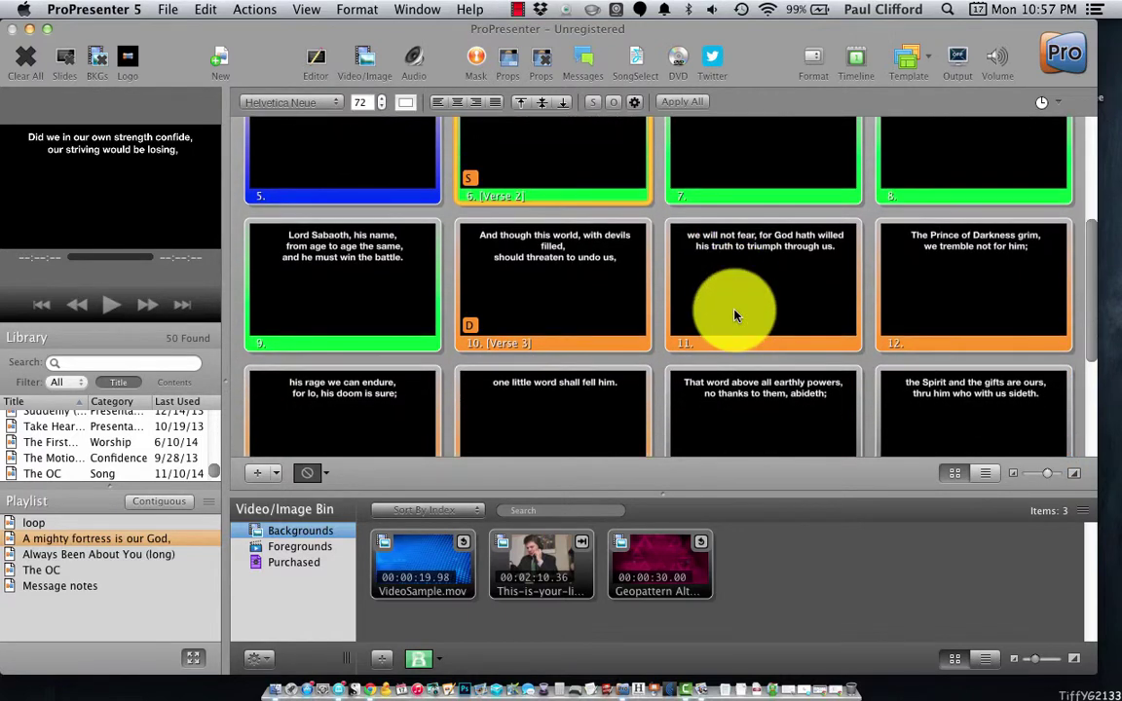
pyautogui.scroll(-3, 736, 314)
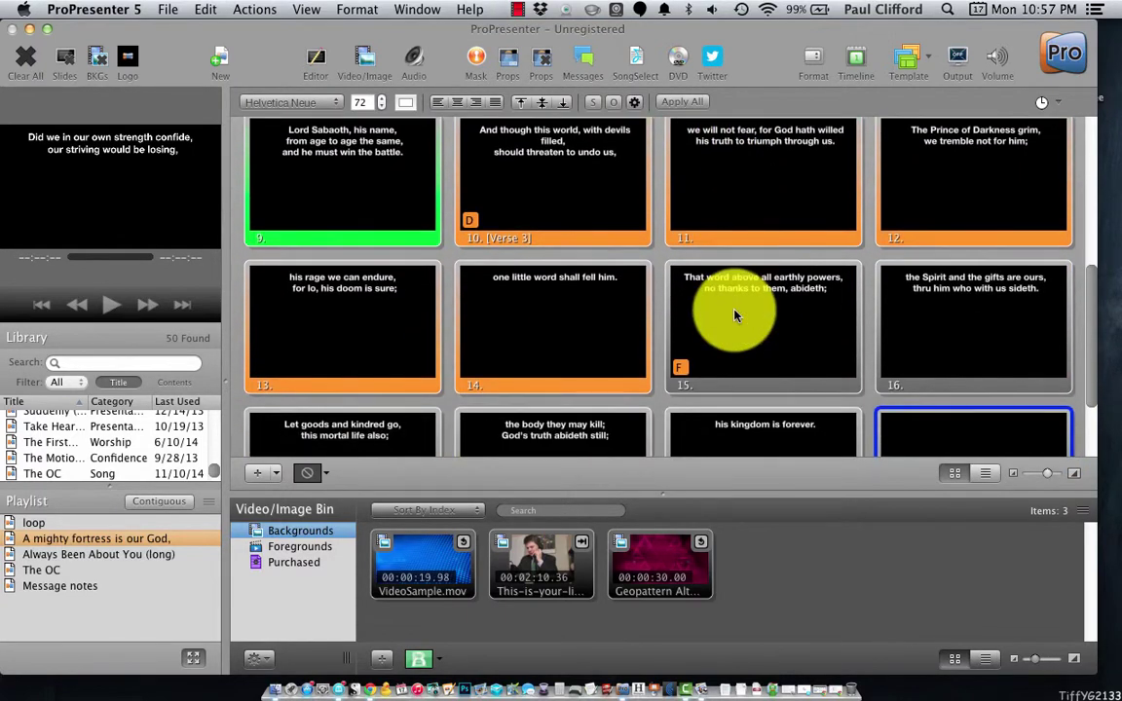
pyautogui.scroll(-3, 736, 314)
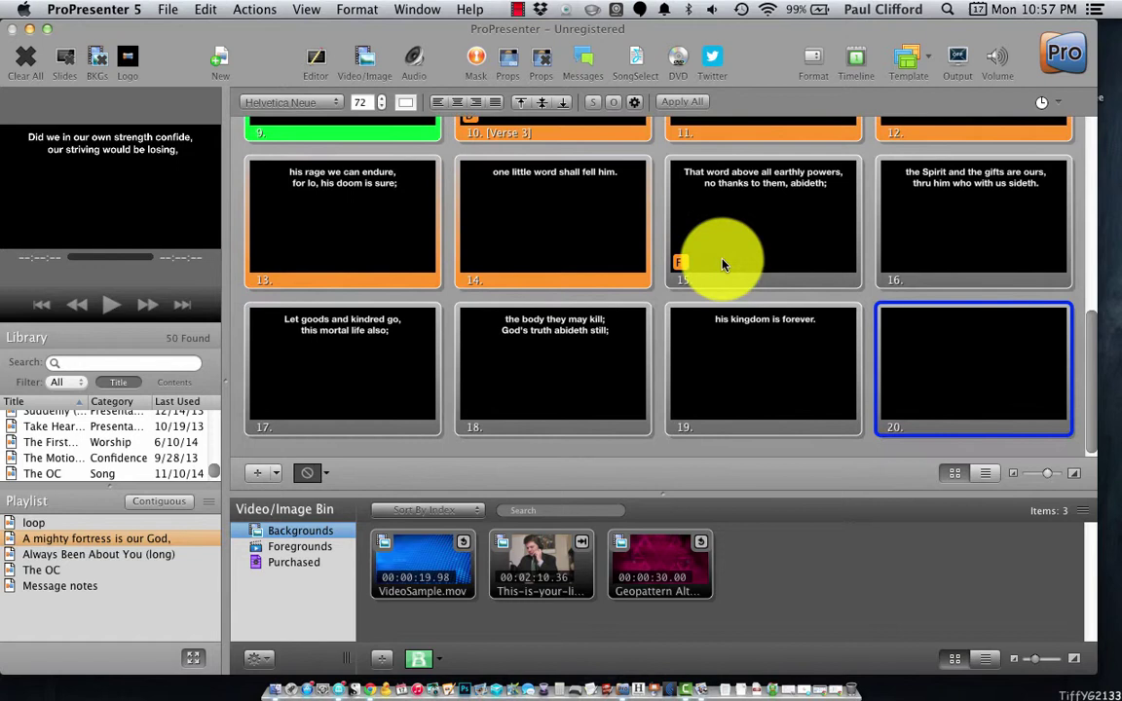
pyautogui.scroll(2, 633, 215)
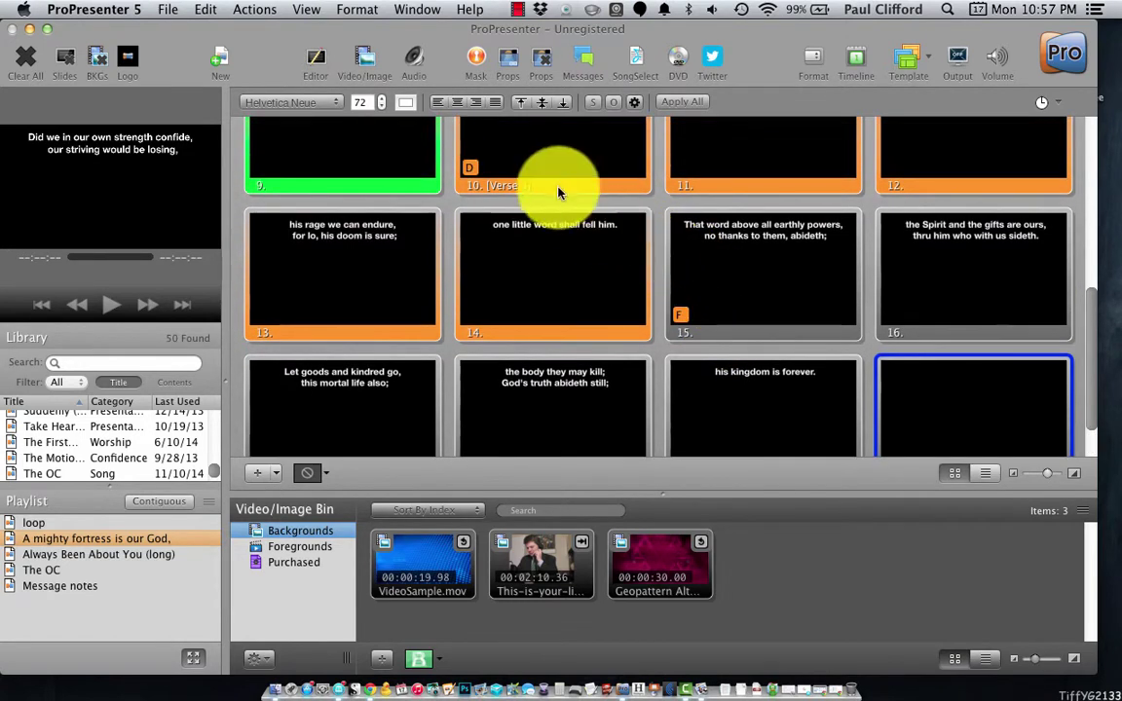
pyautogui.rightClick(757, 334)
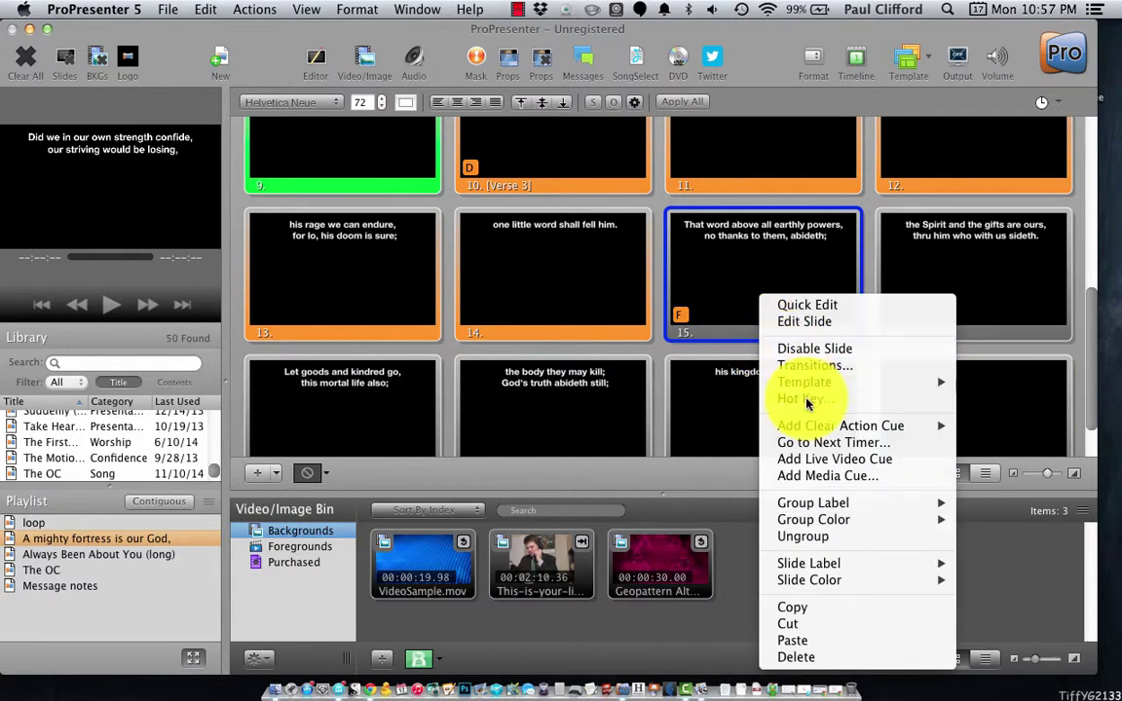
pyautogui.moveTo(840, 523)
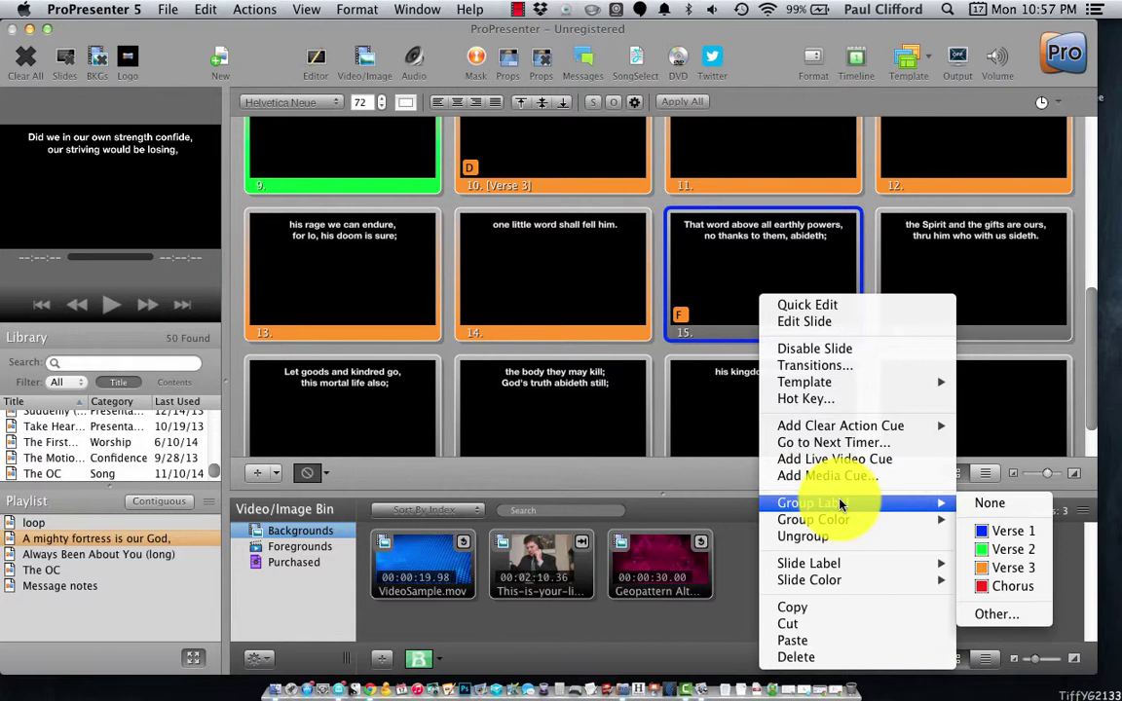
pyautogui.moveTo(832, 564)
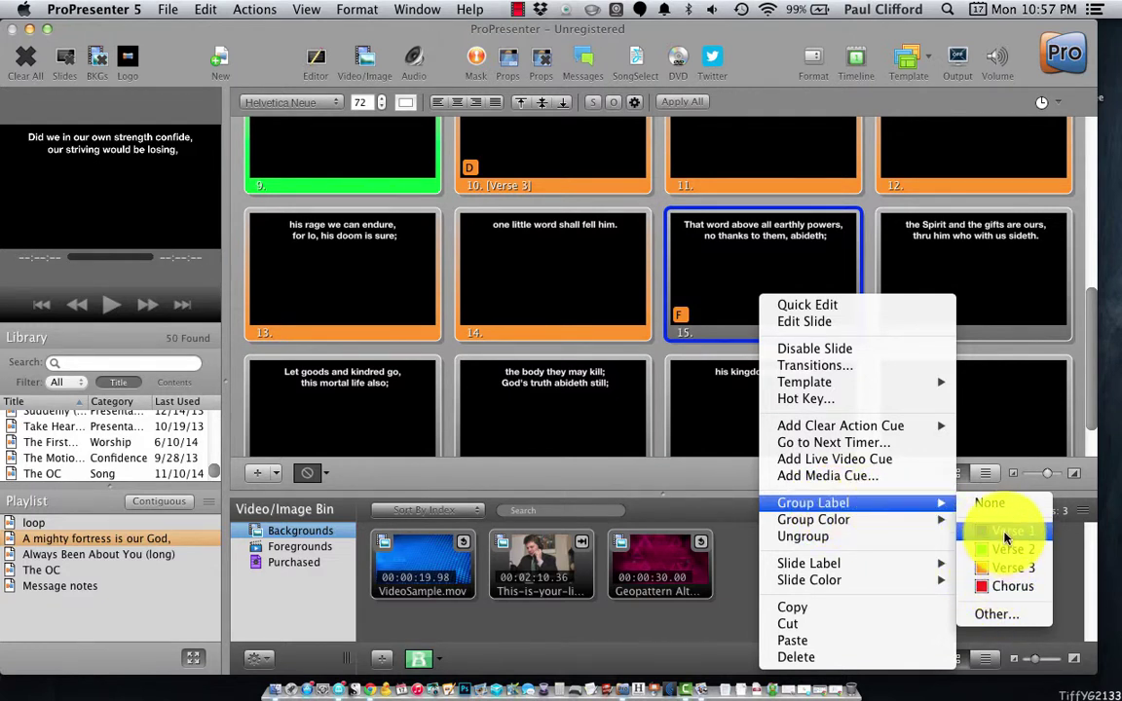
pyautogui.click(960, 466)
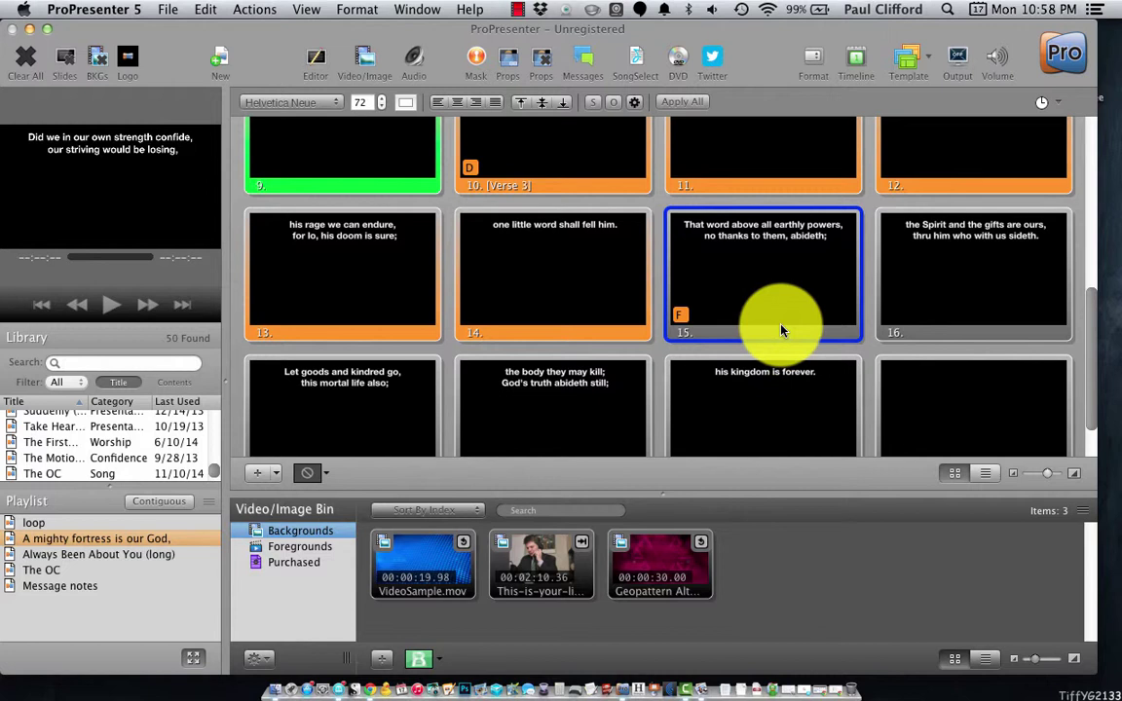
pyautogui.scroll(-2, 776, 322)
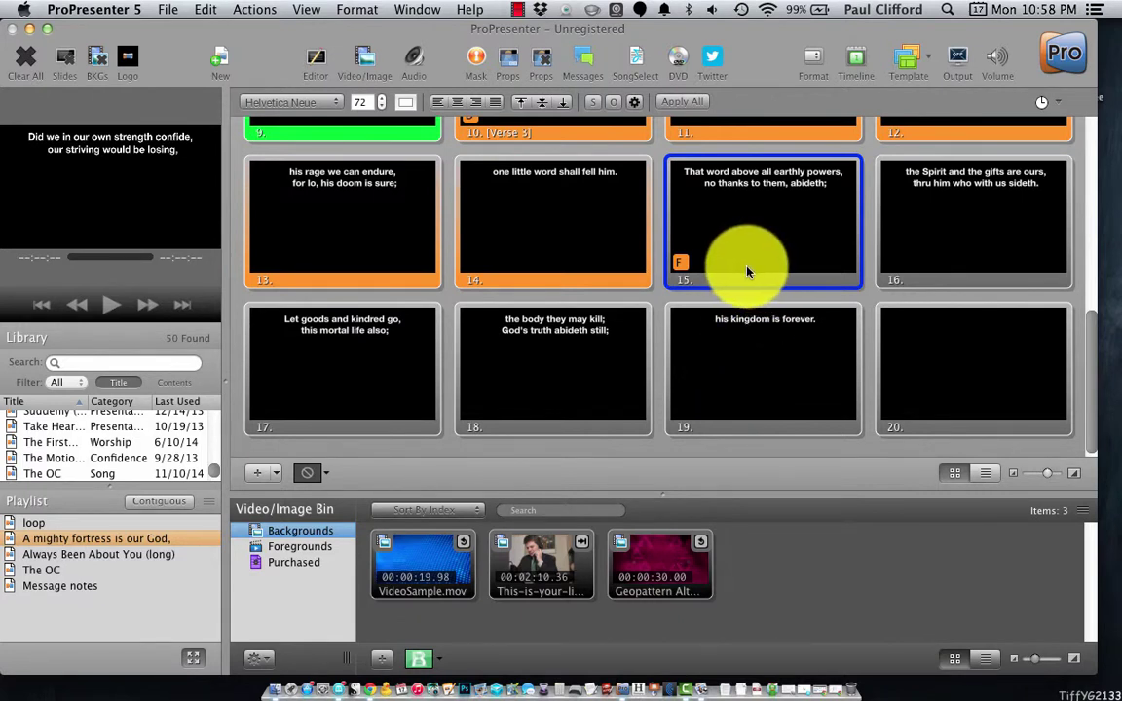
pyautogui.click(758, 393)
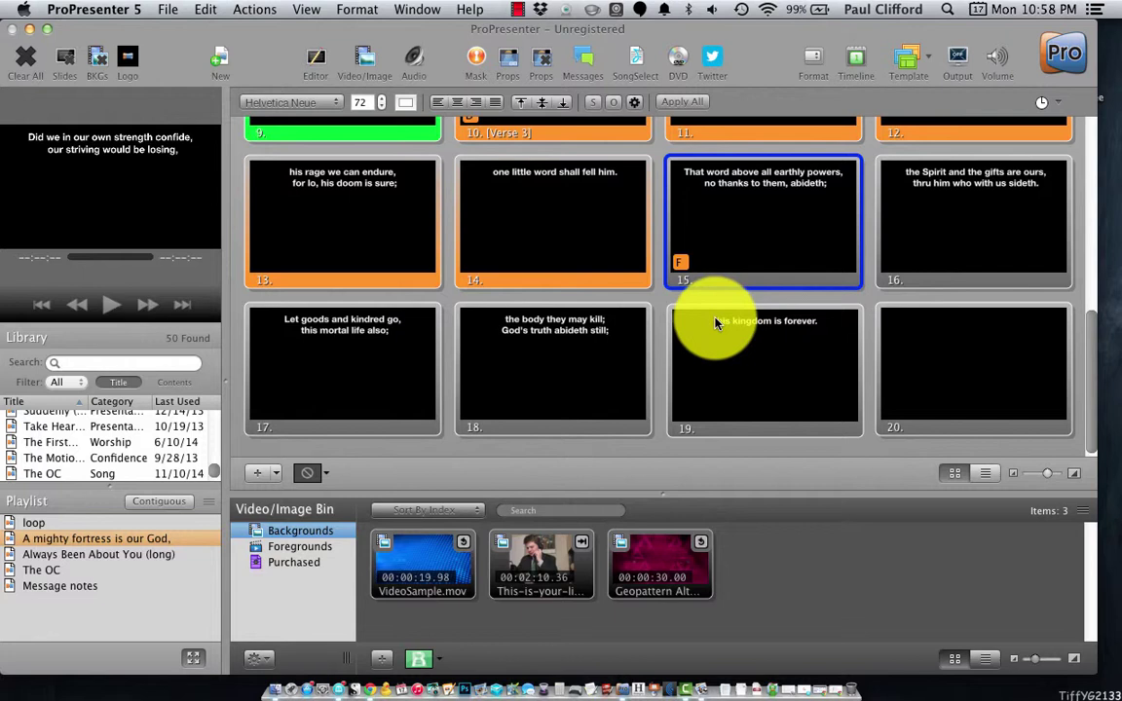
pyautogui.click(659, 339)
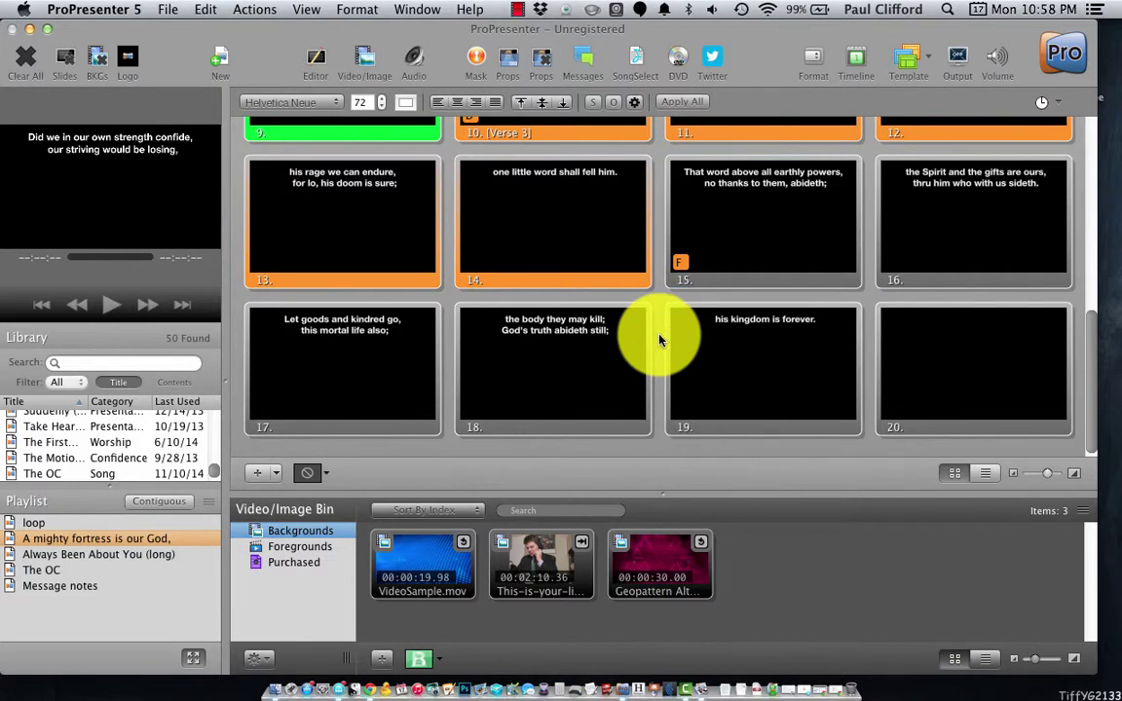
pyautogui.click(720, 251)
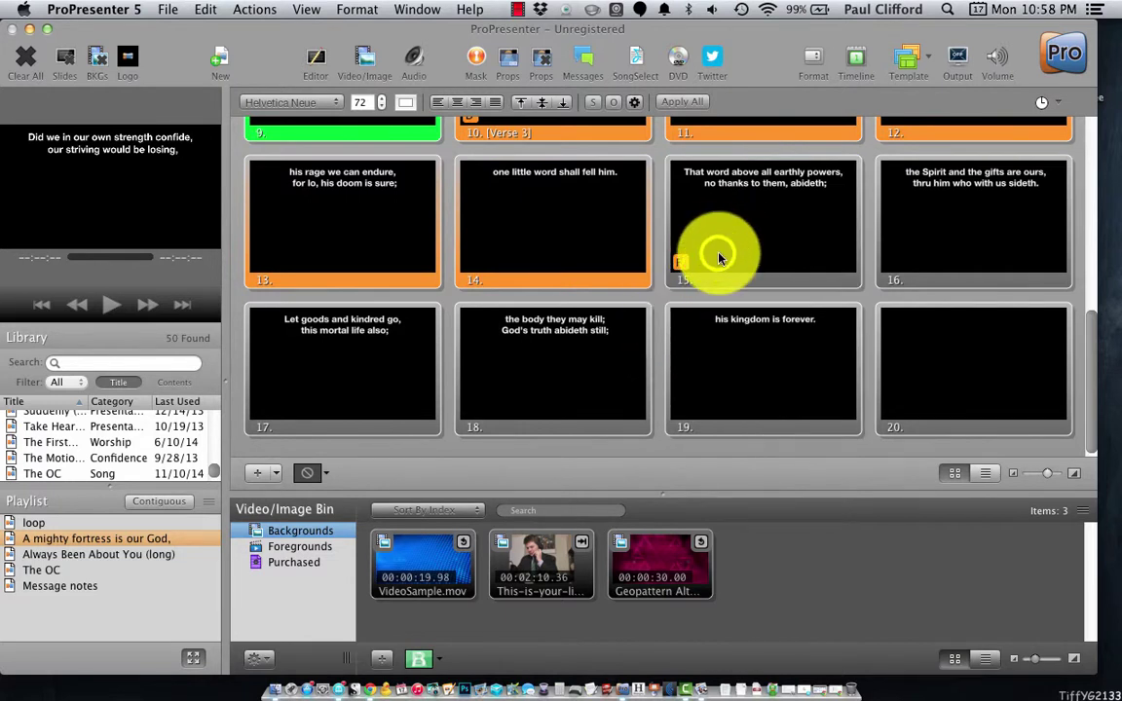
pyautogui.click(741, 362)
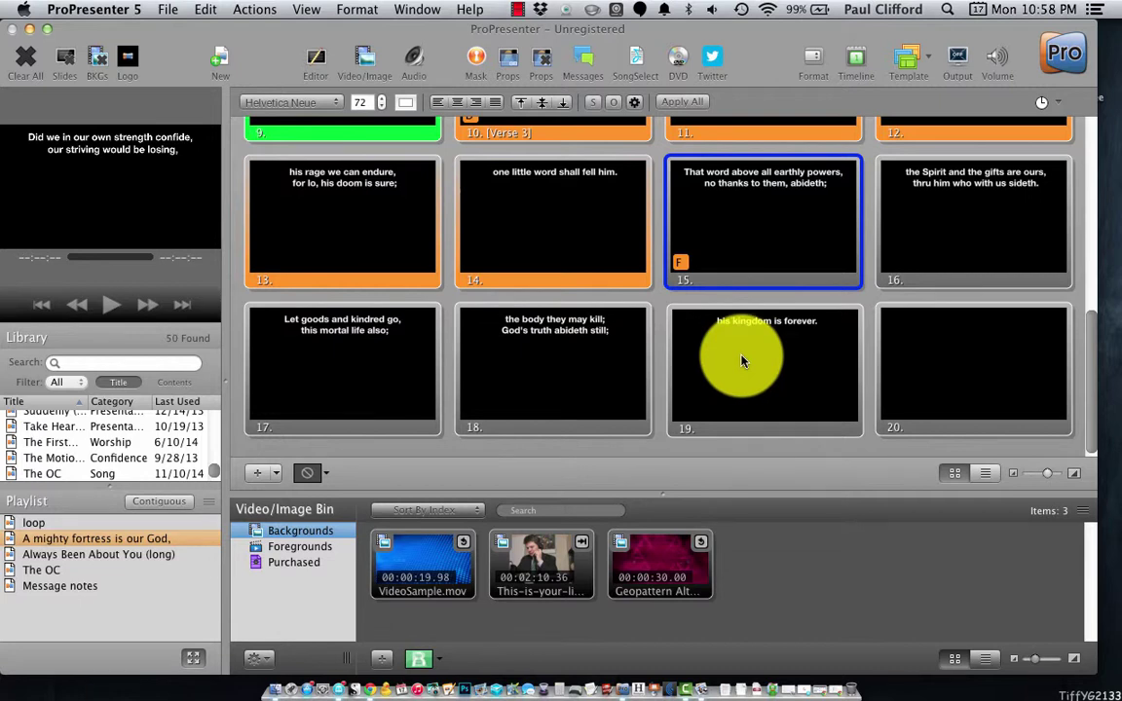
pyautogui.keyDown('shift'); pyautogui.rightClick(741, 362); pyautogui.keyUp('shift')
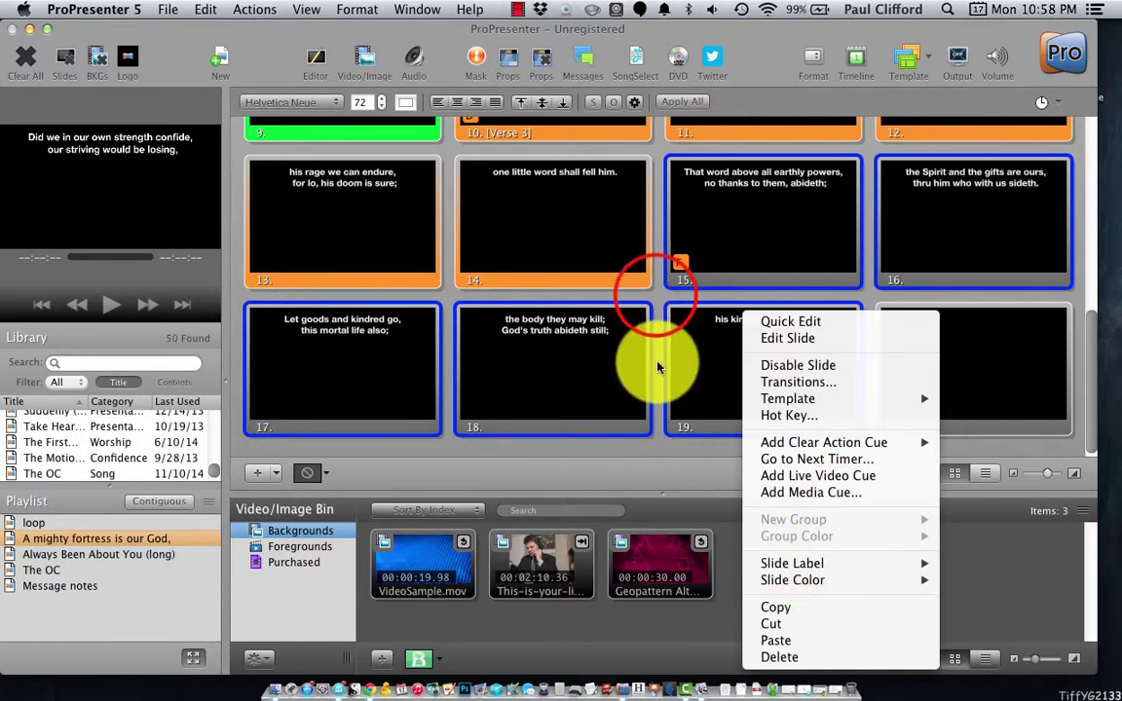
pyautogui.click(654, 297)
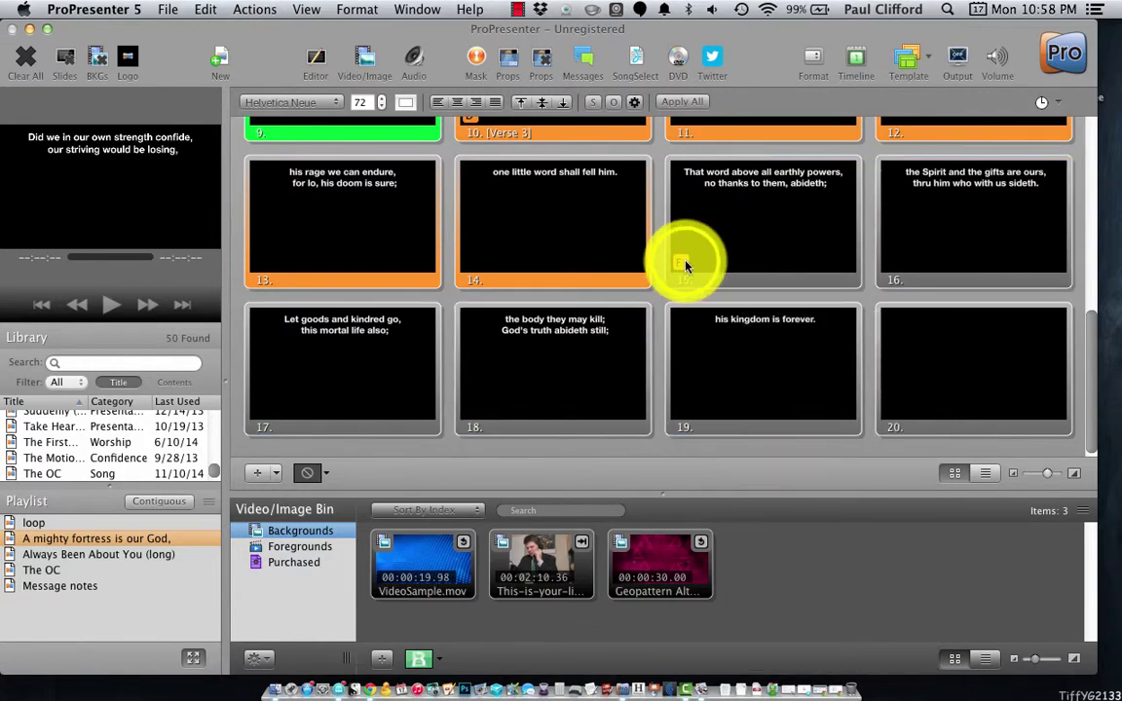
# Bring up slide 15's Group Label choices, heading toward the custom Other… option
pyautogui.rightClick(686, 264)
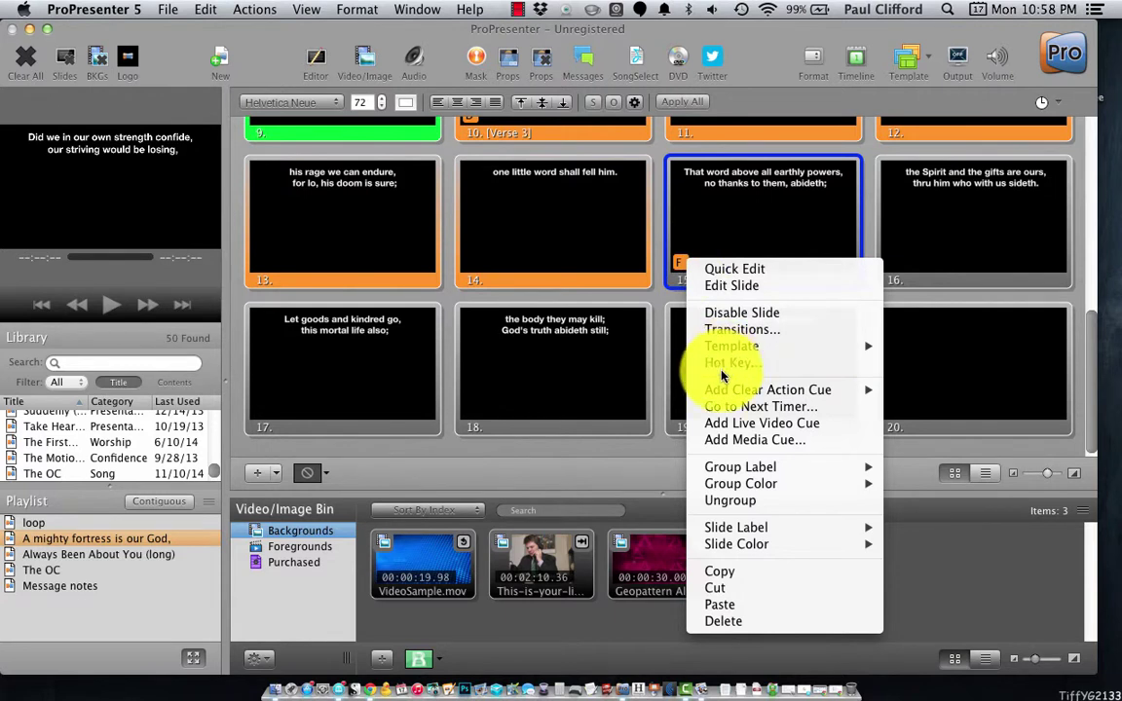
pyautogui.moveTo(745, 475)
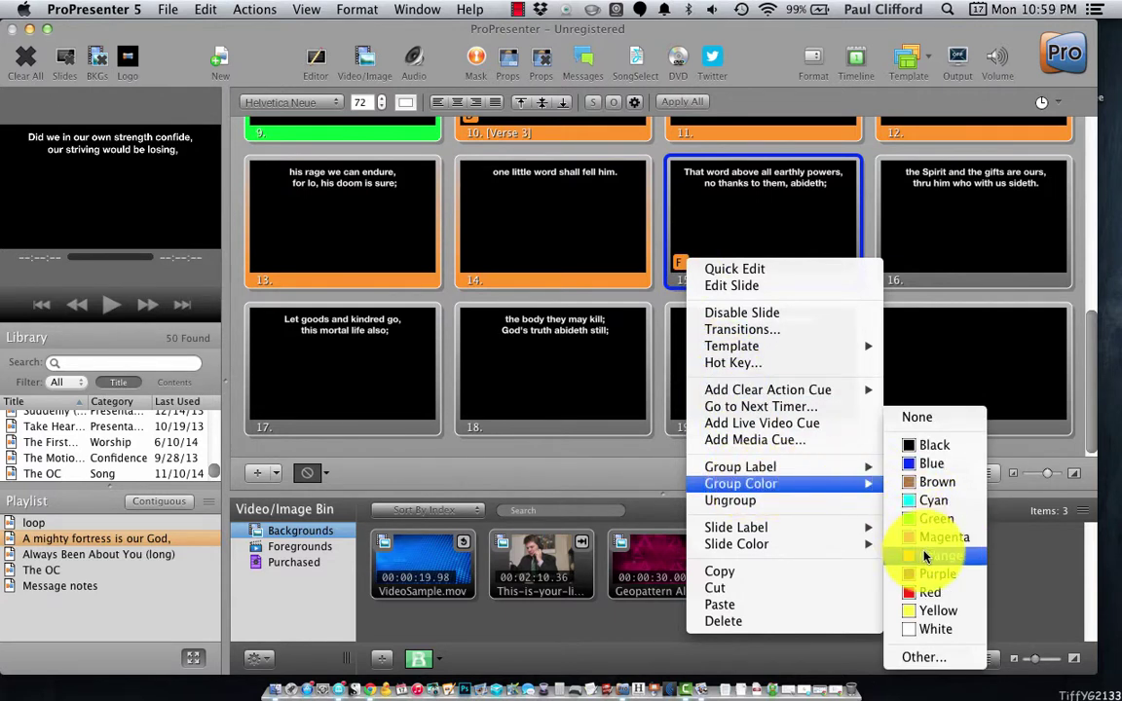
pyautogui.moveTo(785, 474)
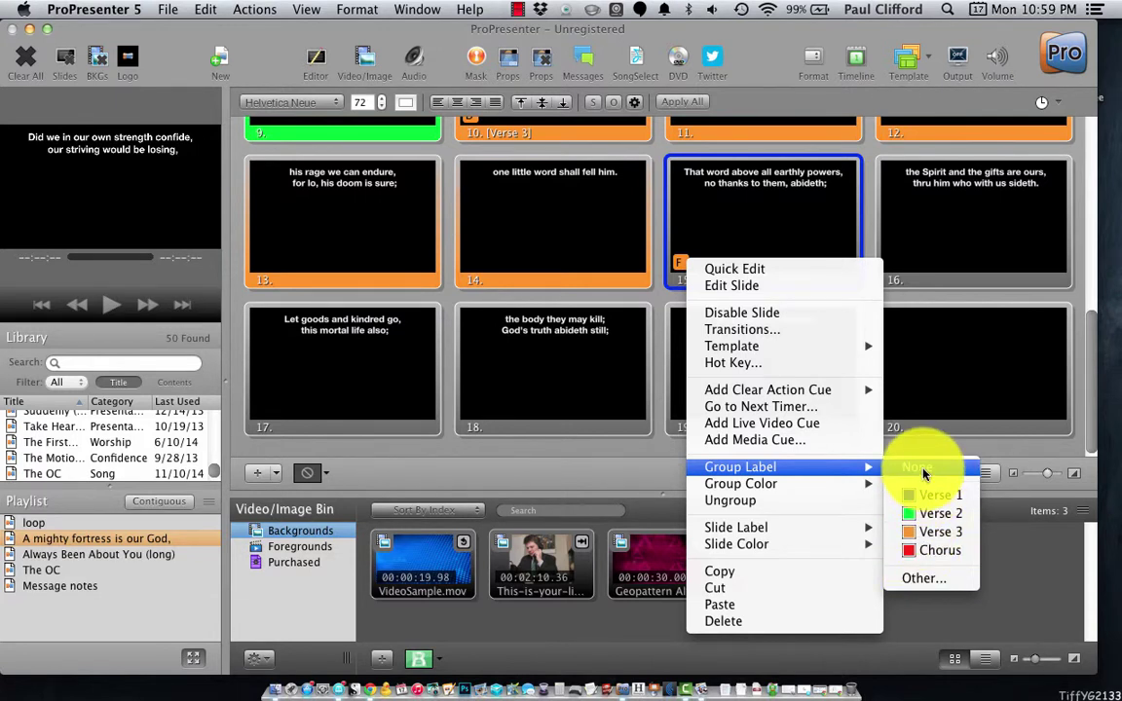
# Start a Verse 4 group at slide 15 and save Verse 4 to the label preferences
pyautogui.click(920, 581)
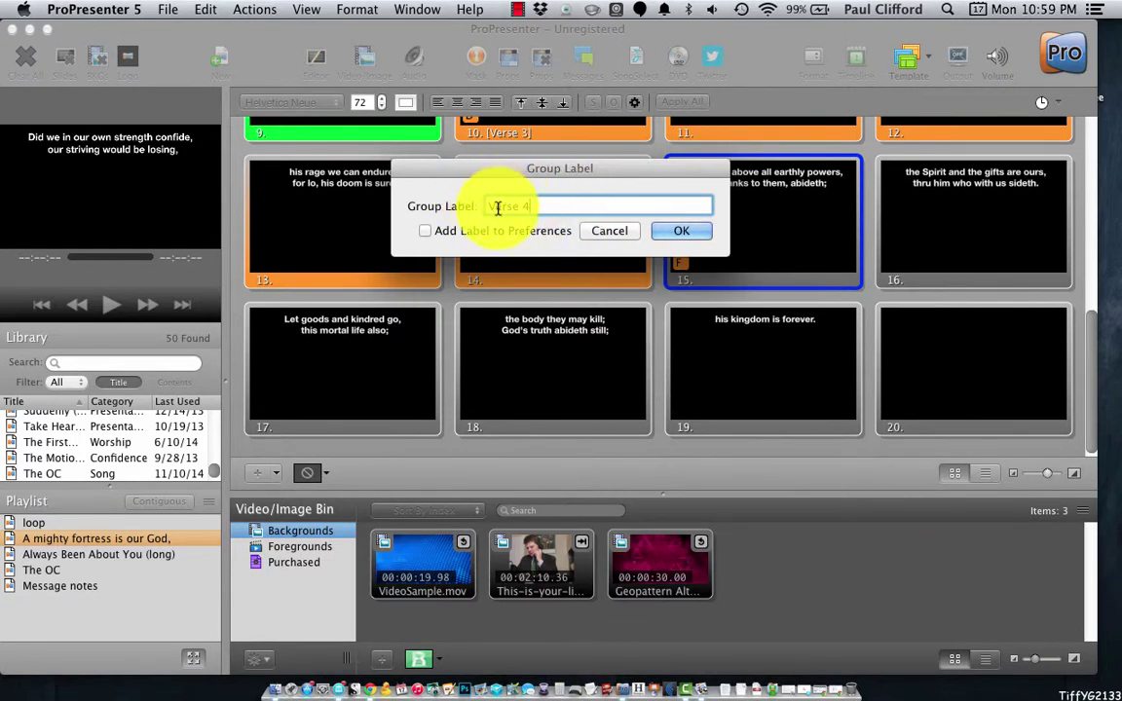
pyautogui.click(422, 232)
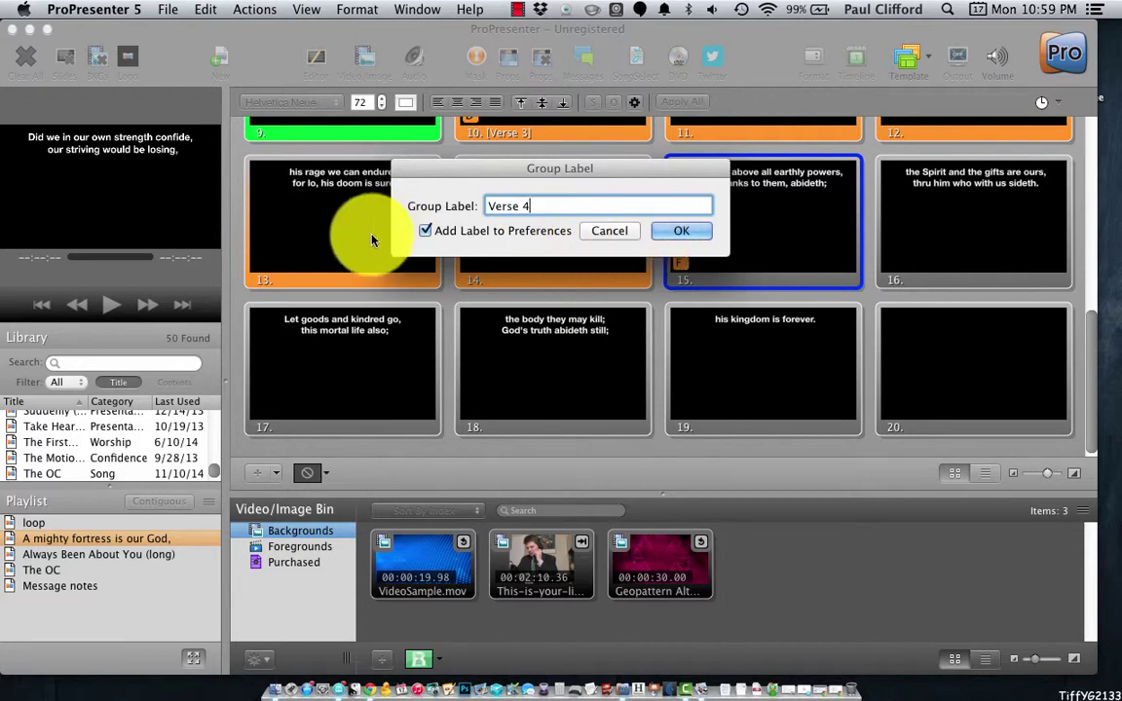
pyautogui.click(425, 231)
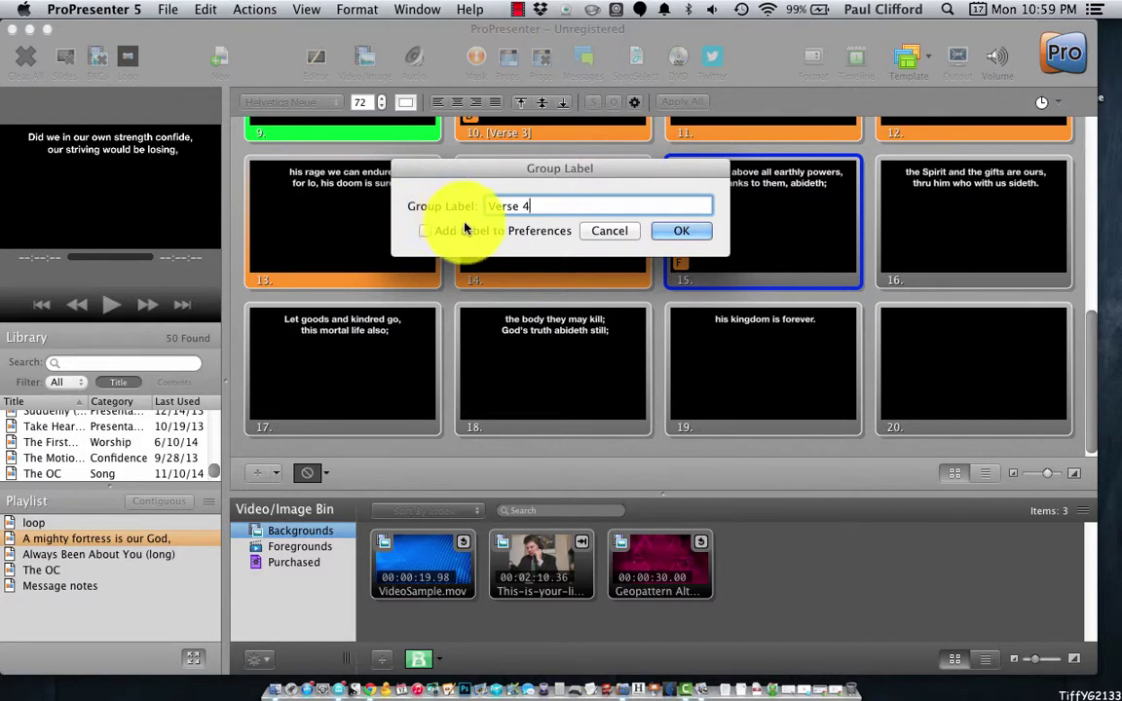
pyautogui.click(425, 231)
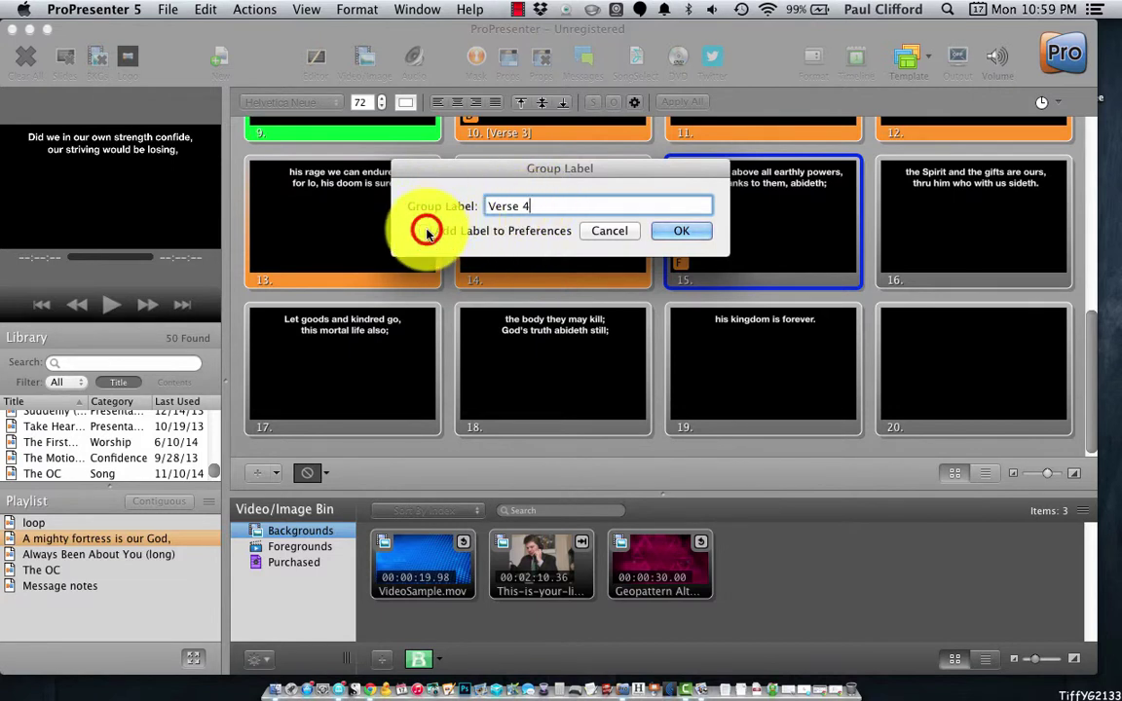
pyautogui.click(686, 233)
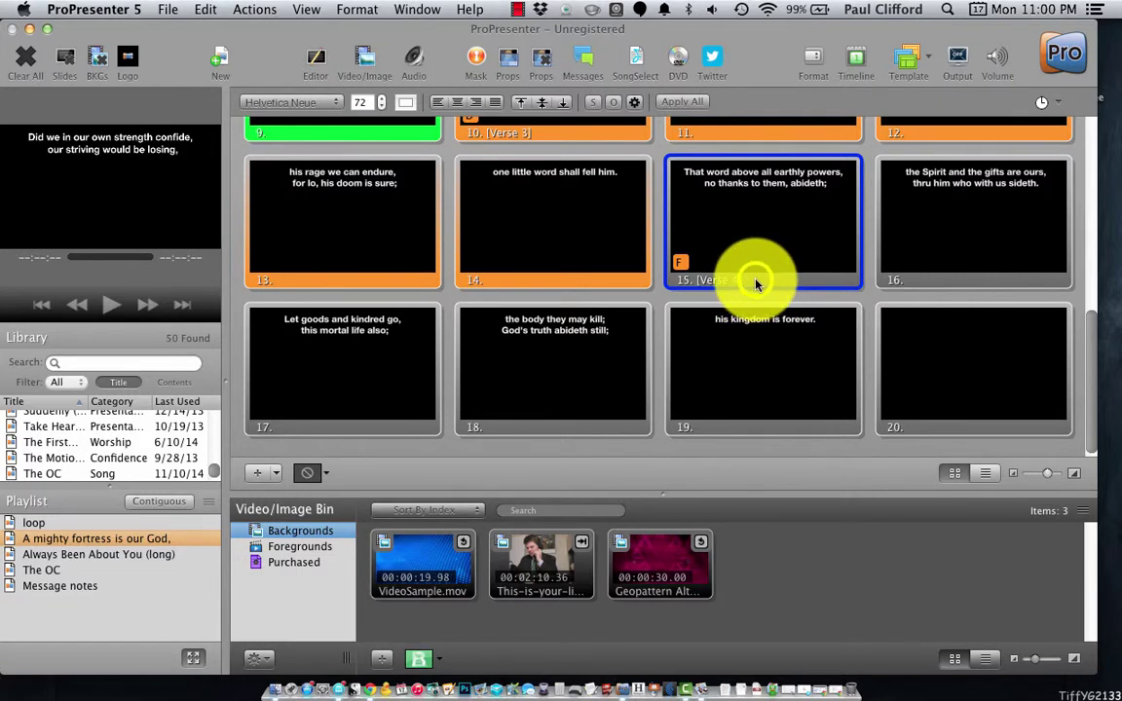
# Set the colour of the Verse 4 group starting at slide 15 to Black
pyautogui.rightClick(757, 282)
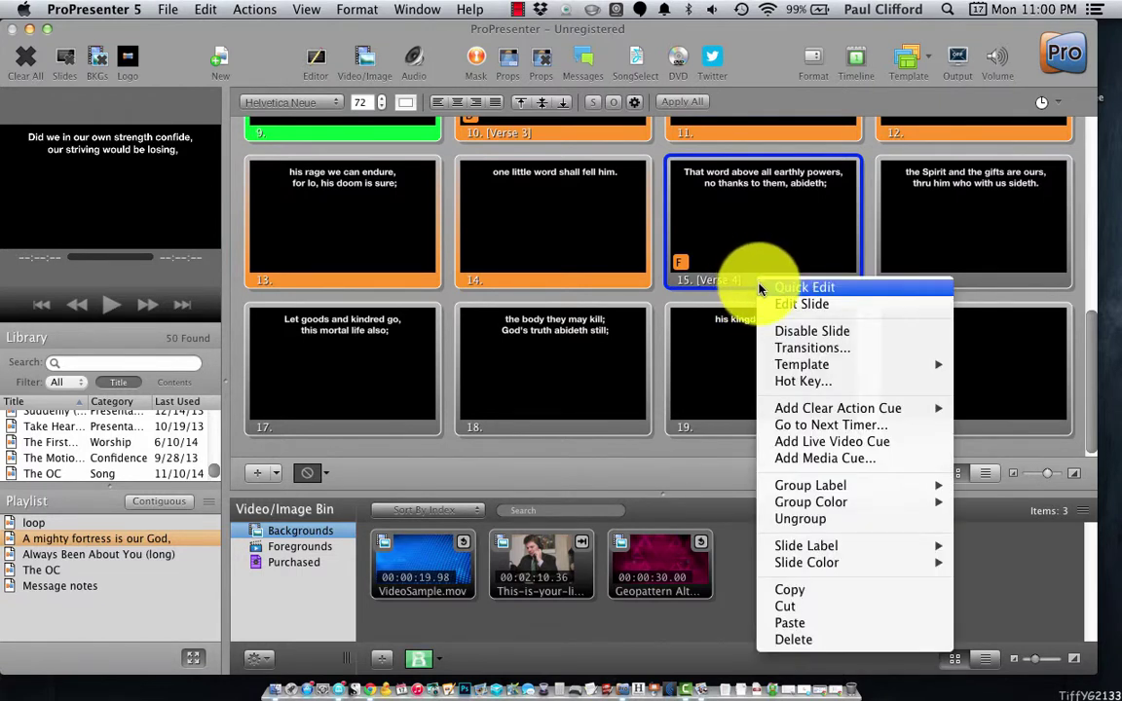
pyautogui.moveTo(830, 509)
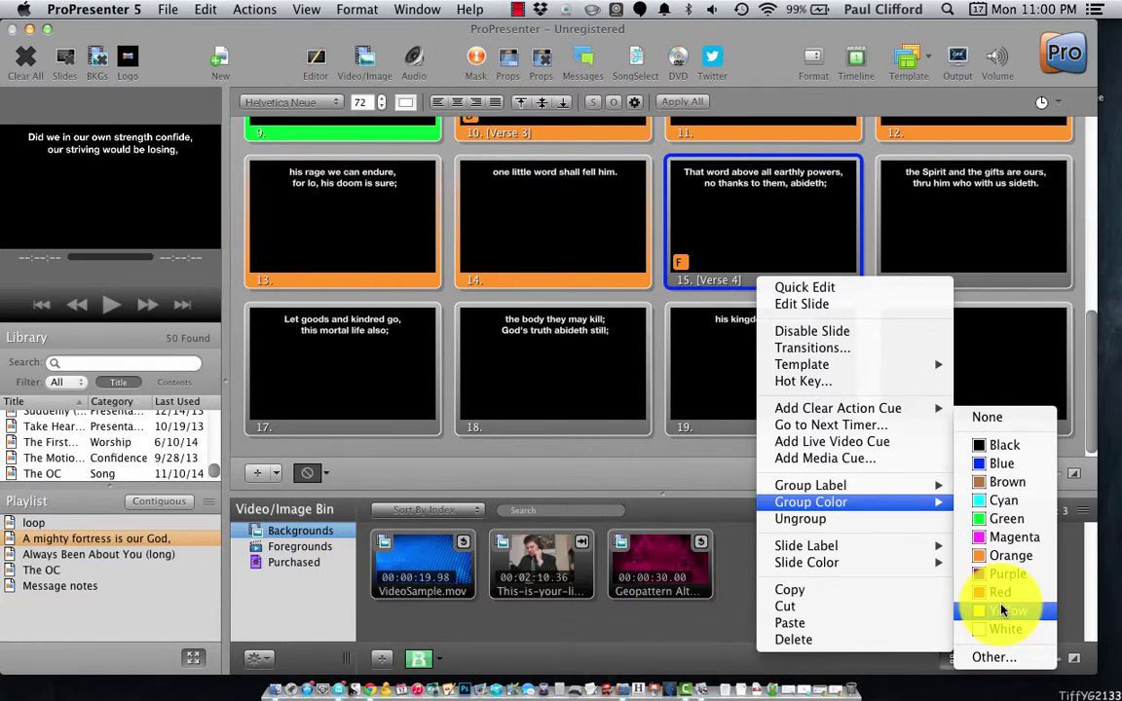
pyautogui.click(1007, 445)
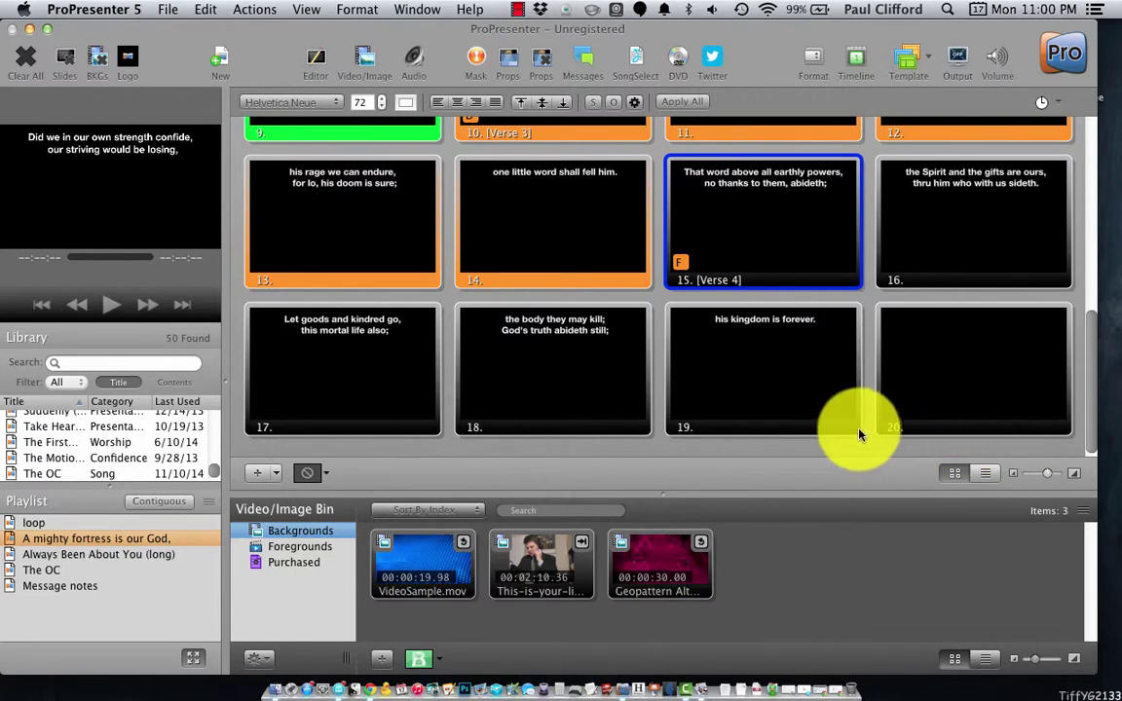
pyautogui.scroll(5, 820, 445)
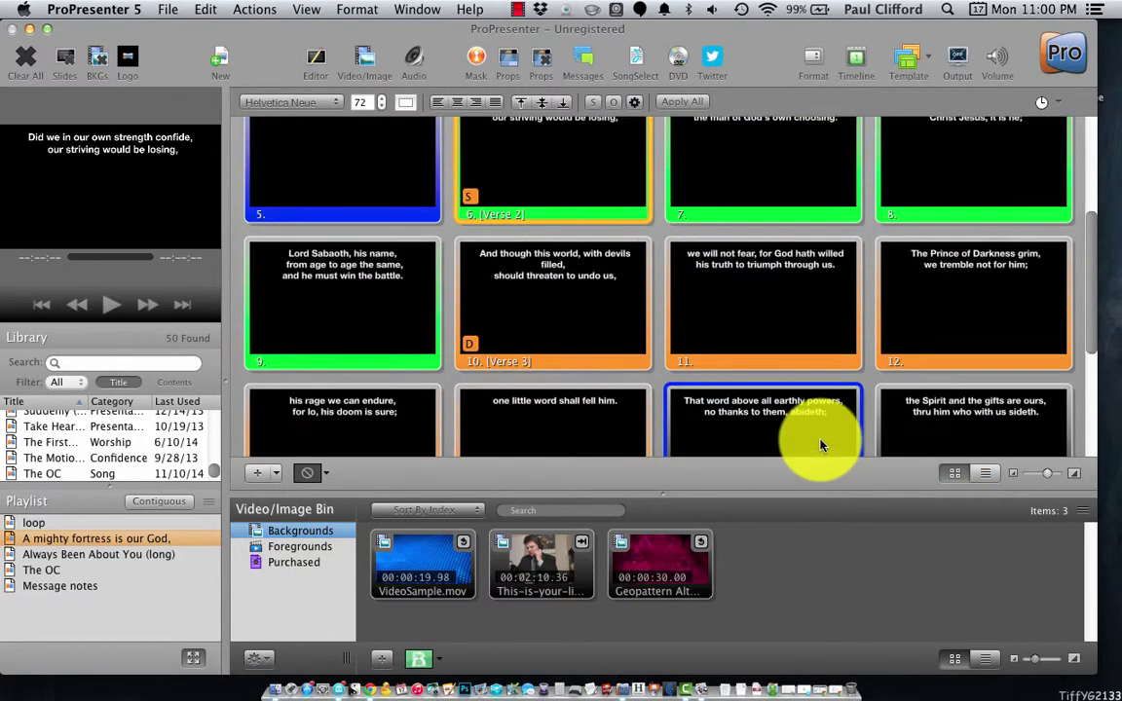
pyautogui.scroll(-5, 820, 445)
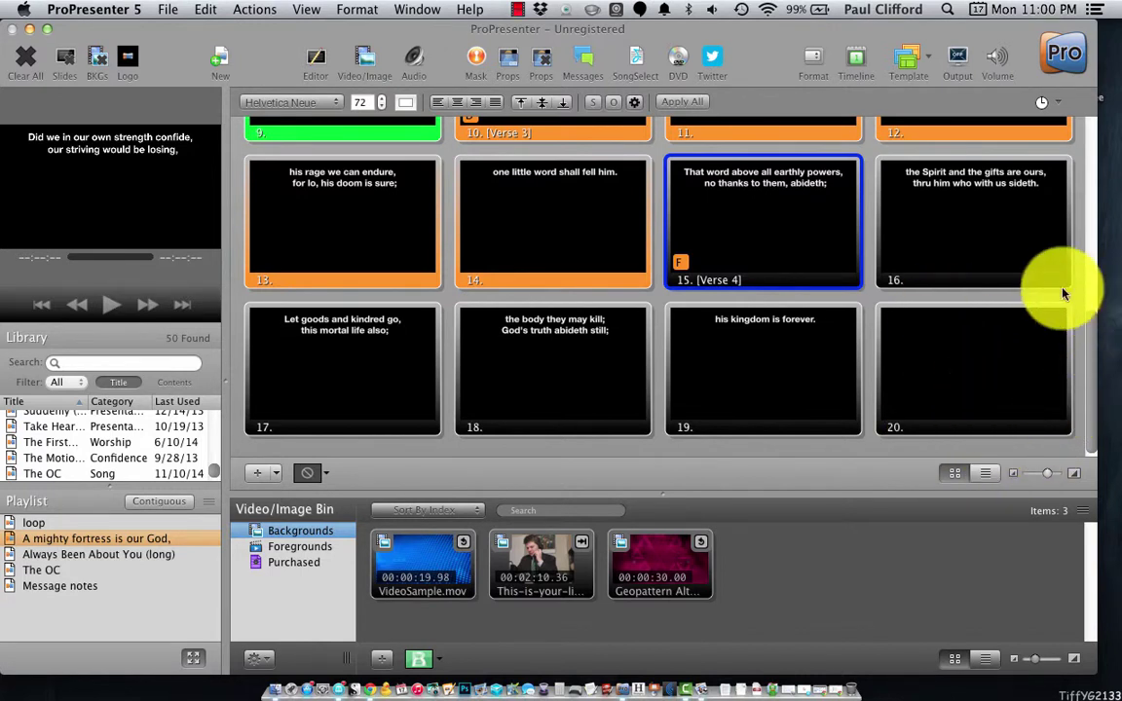
pyautogui.click(1017, 446)
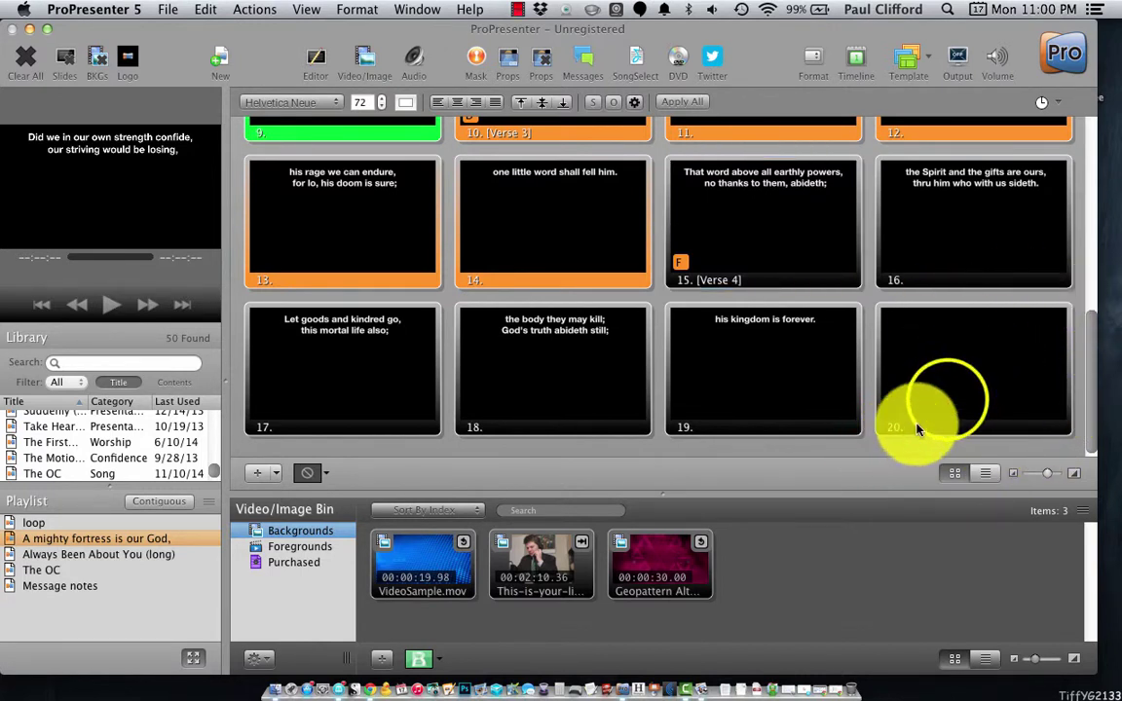
pyautogui.click(950, 404)
pyautogui.rightClick(950, 404)
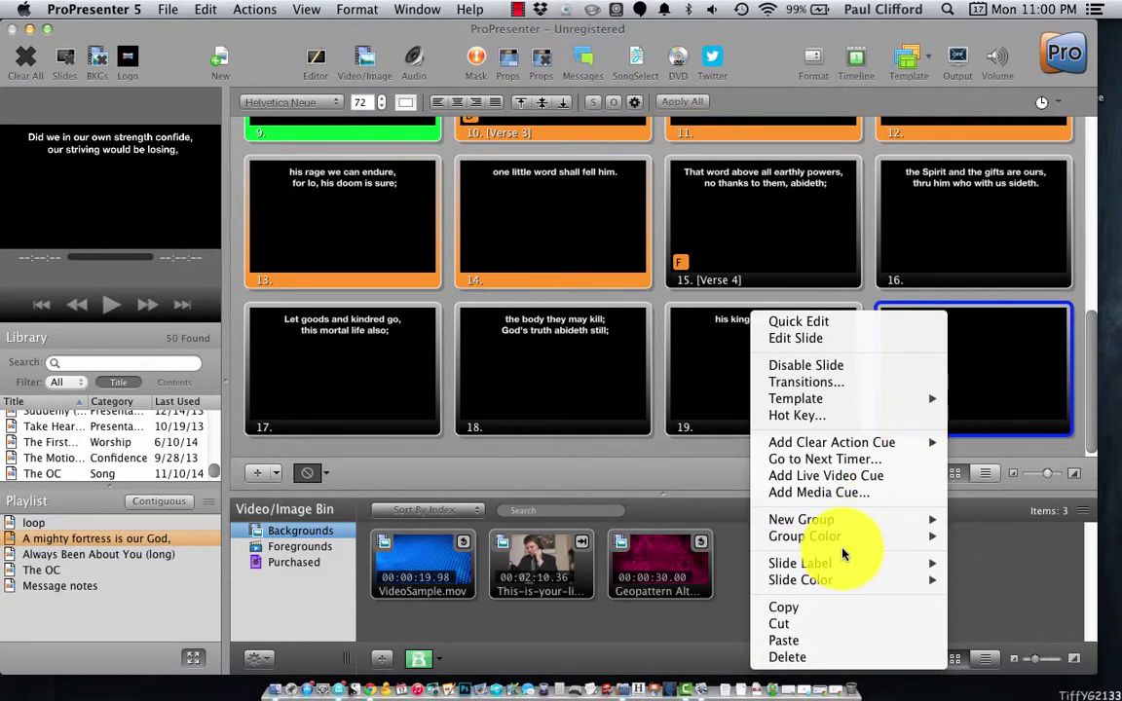
pyautogui.moveTo(856, 526)
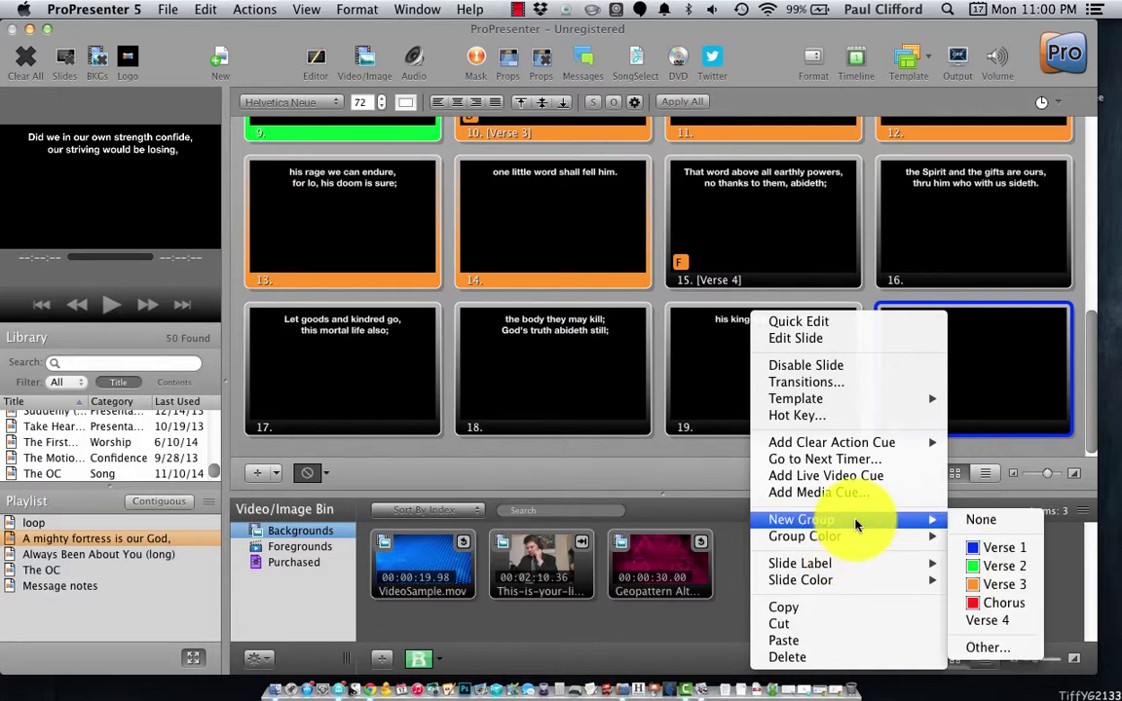
pyautogui.click(991, 522)
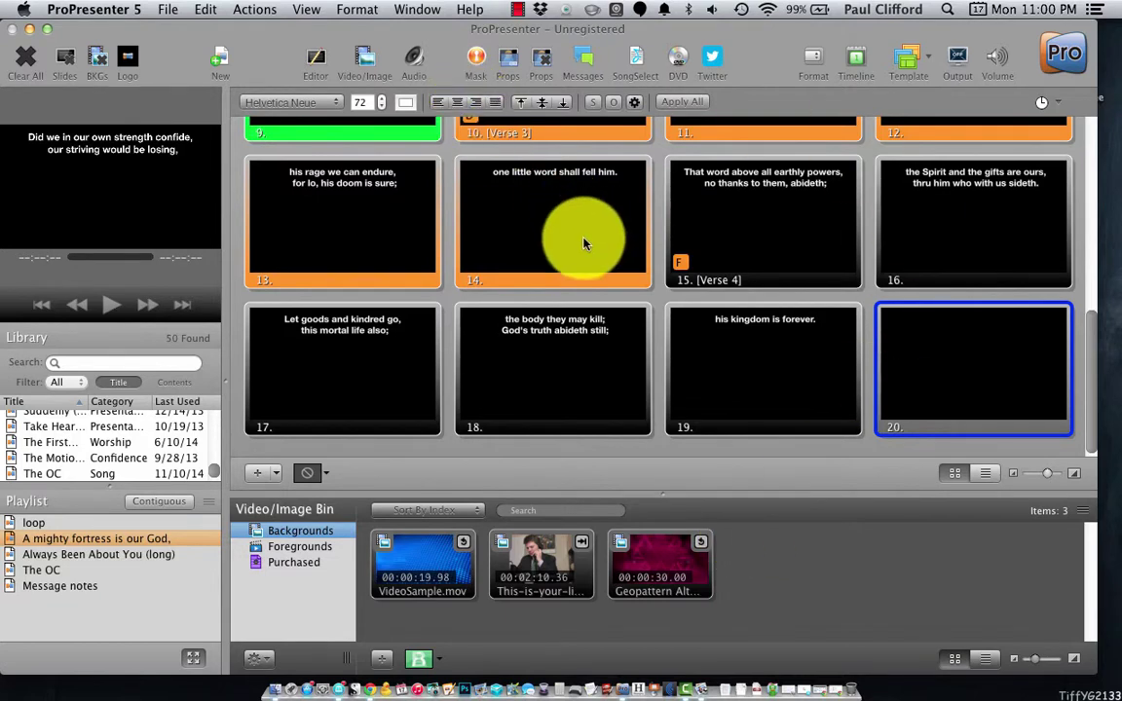
pyautogui.scroll(3, 631, 326)
pyautogui.scroll(-3, 633, 323)
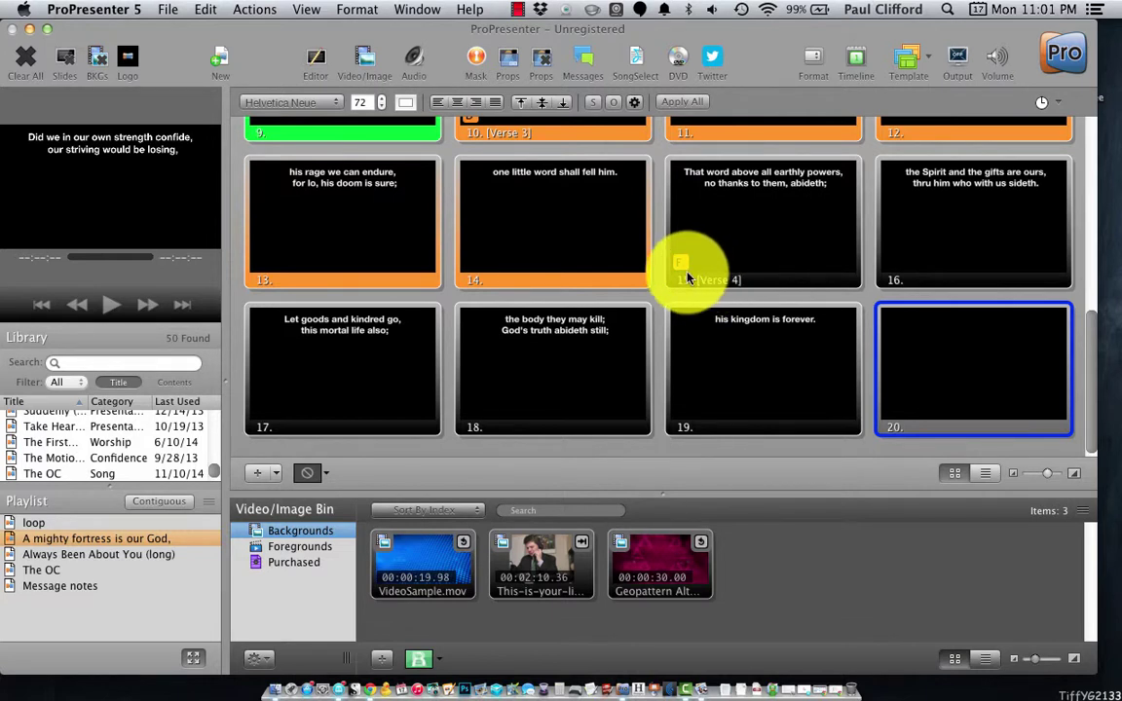
# Open ProPresenter's Preferences from the ProPresenter menu to reach the label settings
pyautogui.click(165, 10)
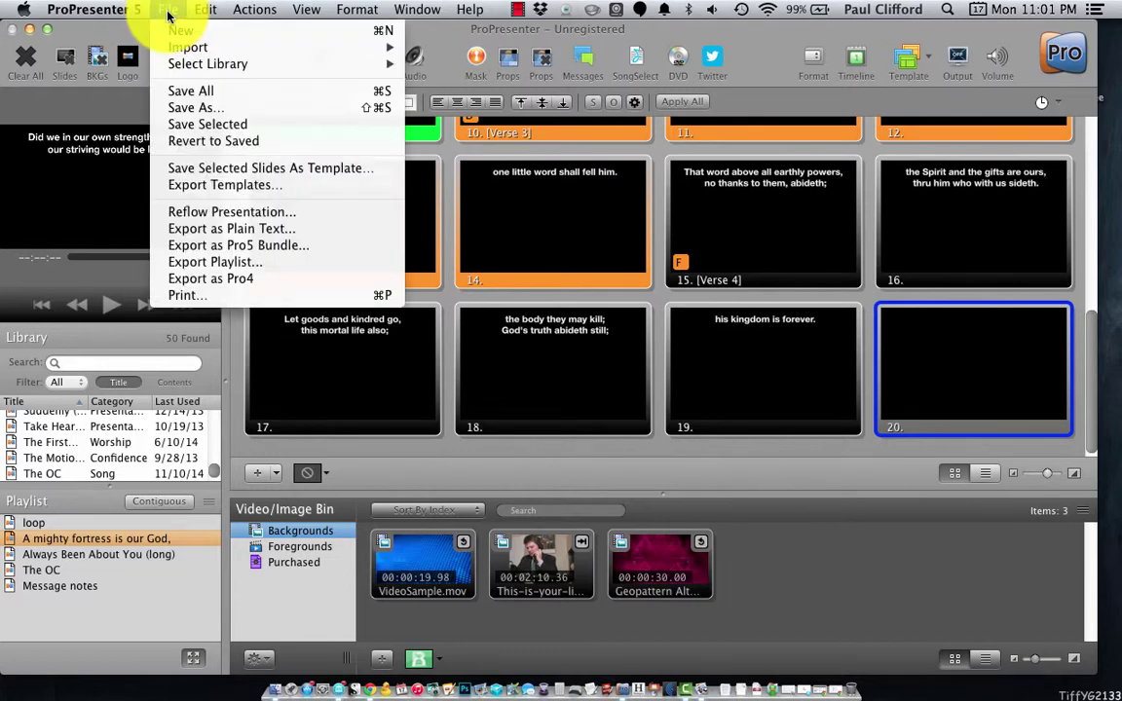
pyautogui.moveTo(127, 12)
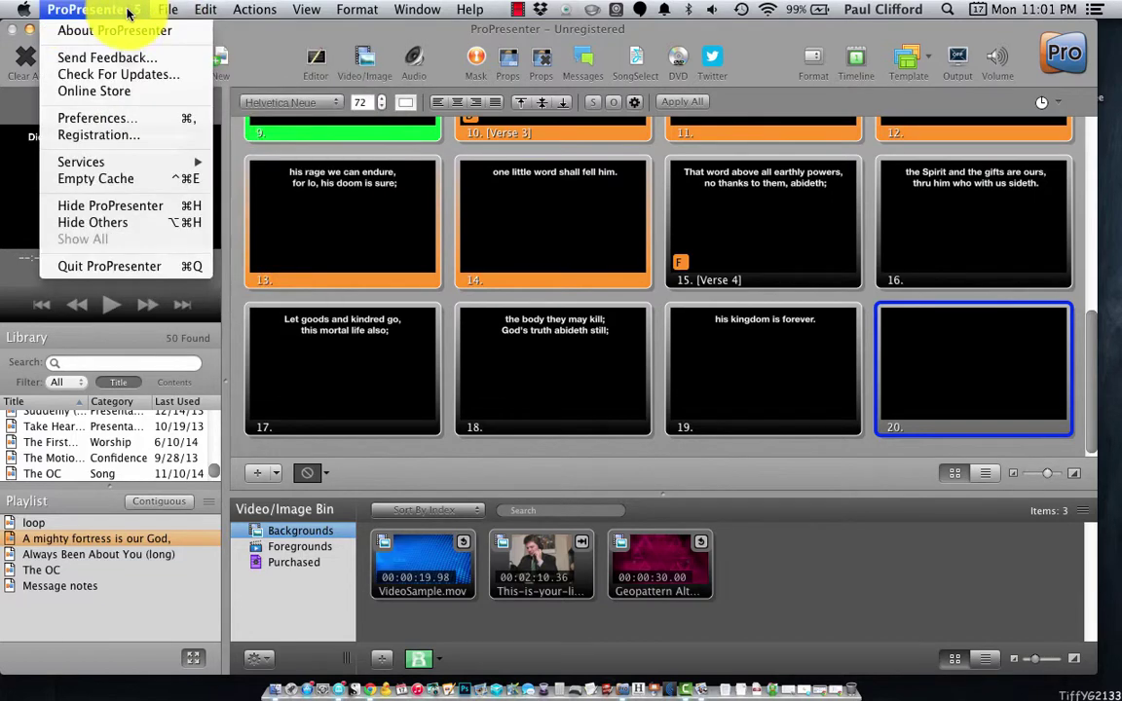
pyautogui.click(186, 124)
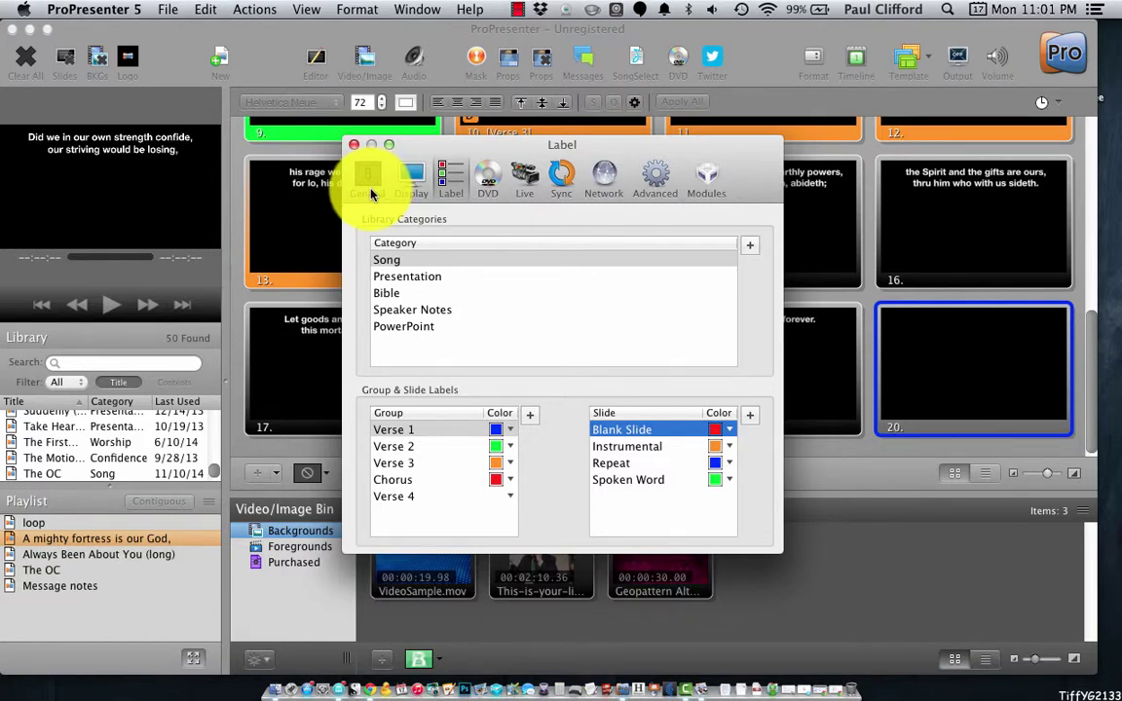
# Change the Verse 4 group label's colour to Brown in the Label preferences
pyautogui.click(368, 185)
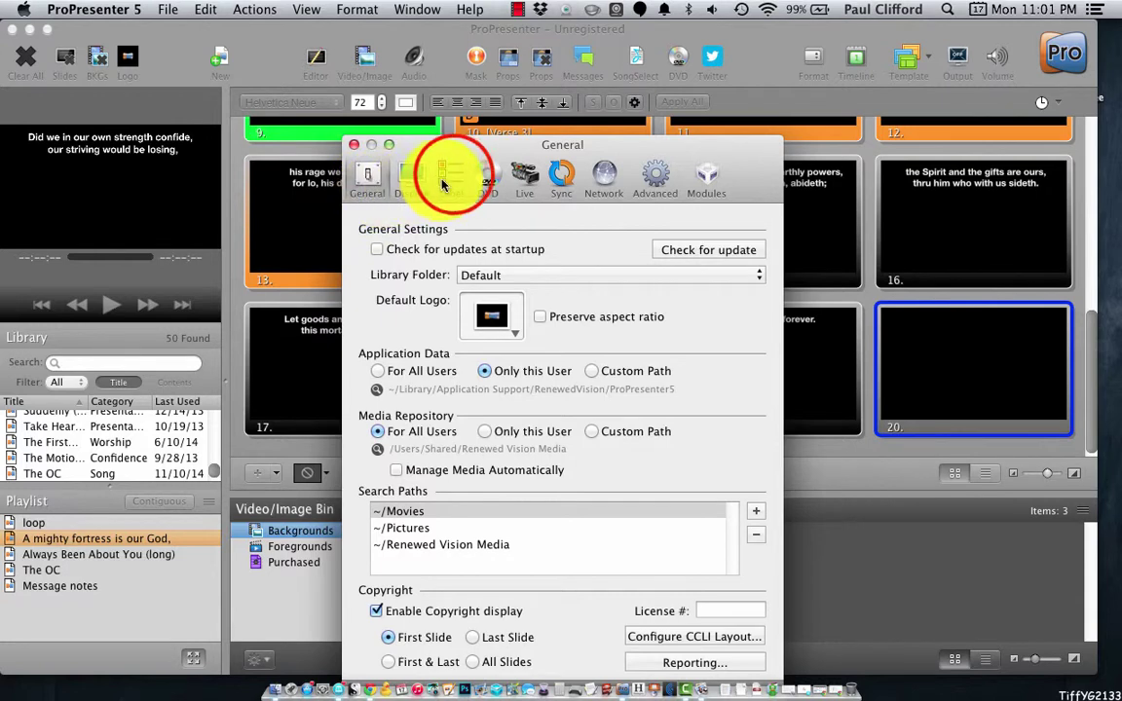
pyautogui.click(443, 181)
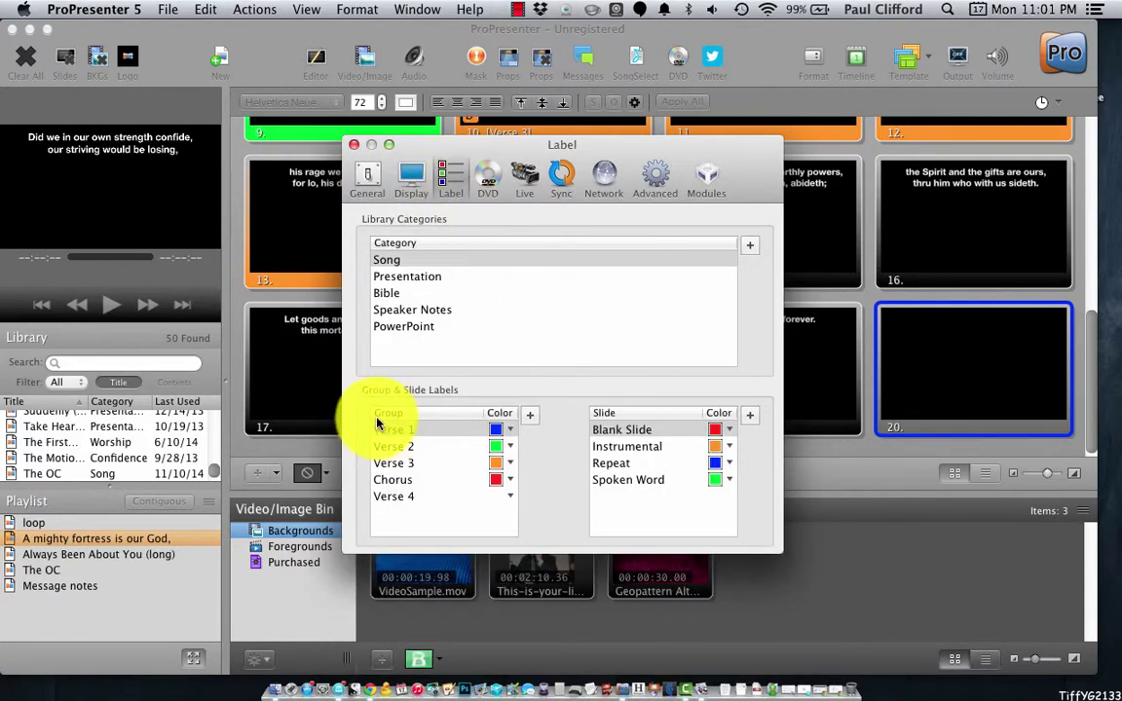
pyautogui.click(509, 496)
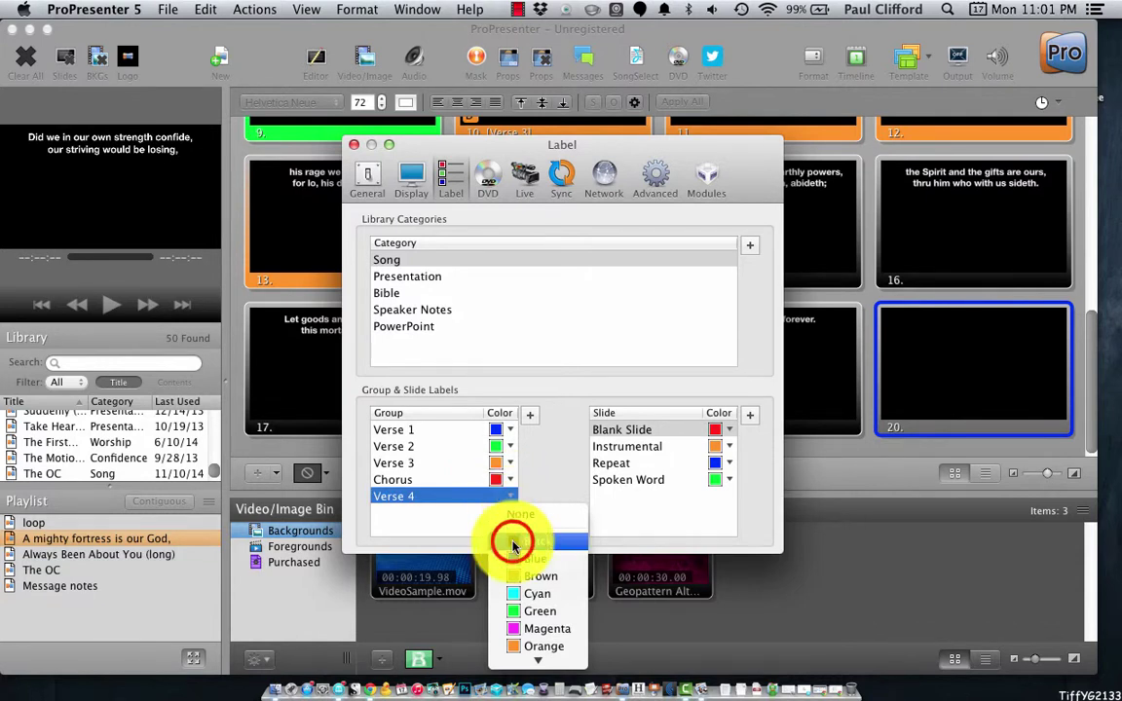
pyautogui.click(513, 538)
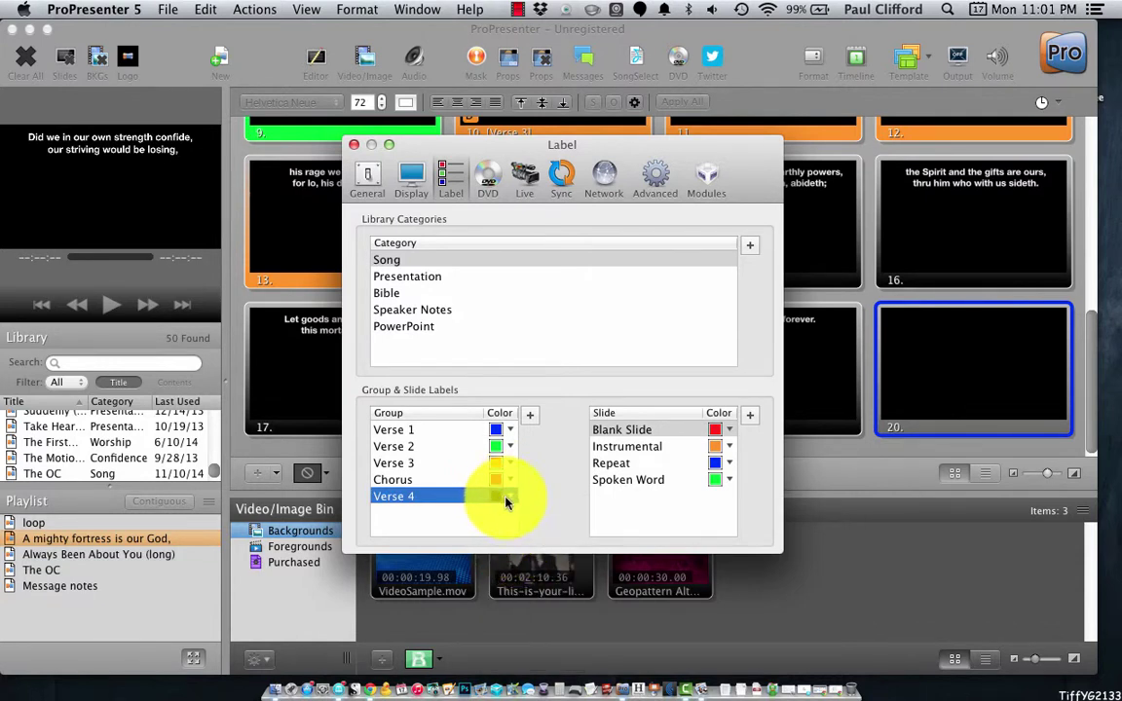
pyautogui.click(509, 498)
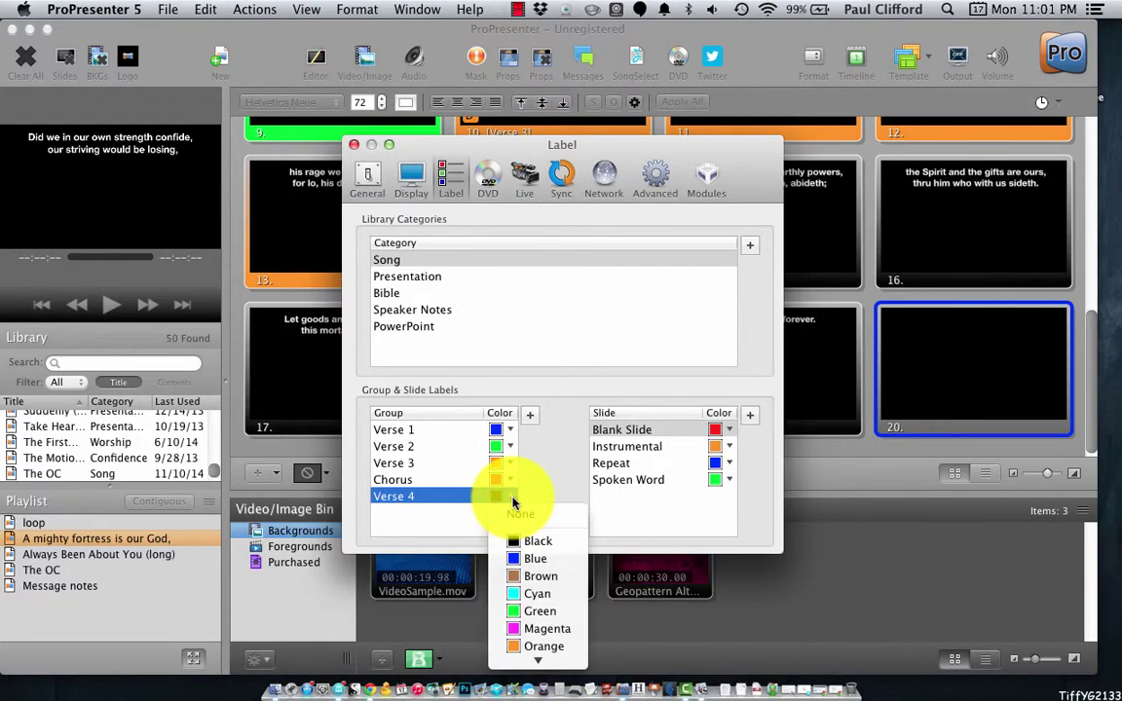
pyautogui.click(537, 577)
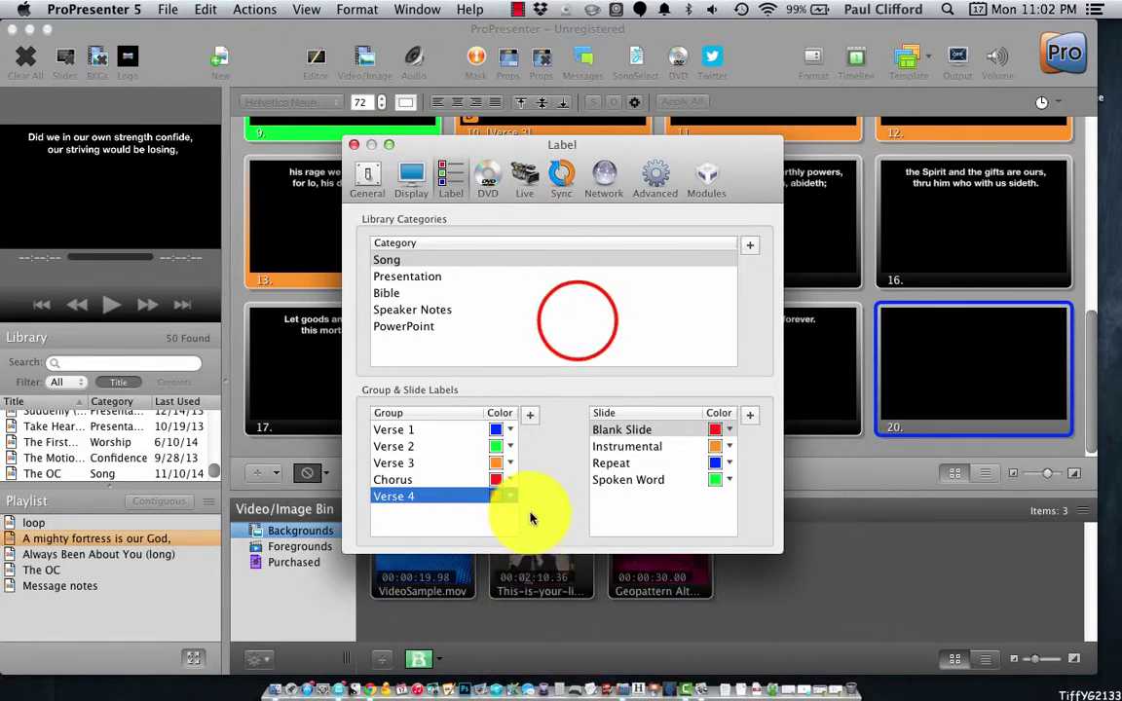
pyautogui.click(582, 326)
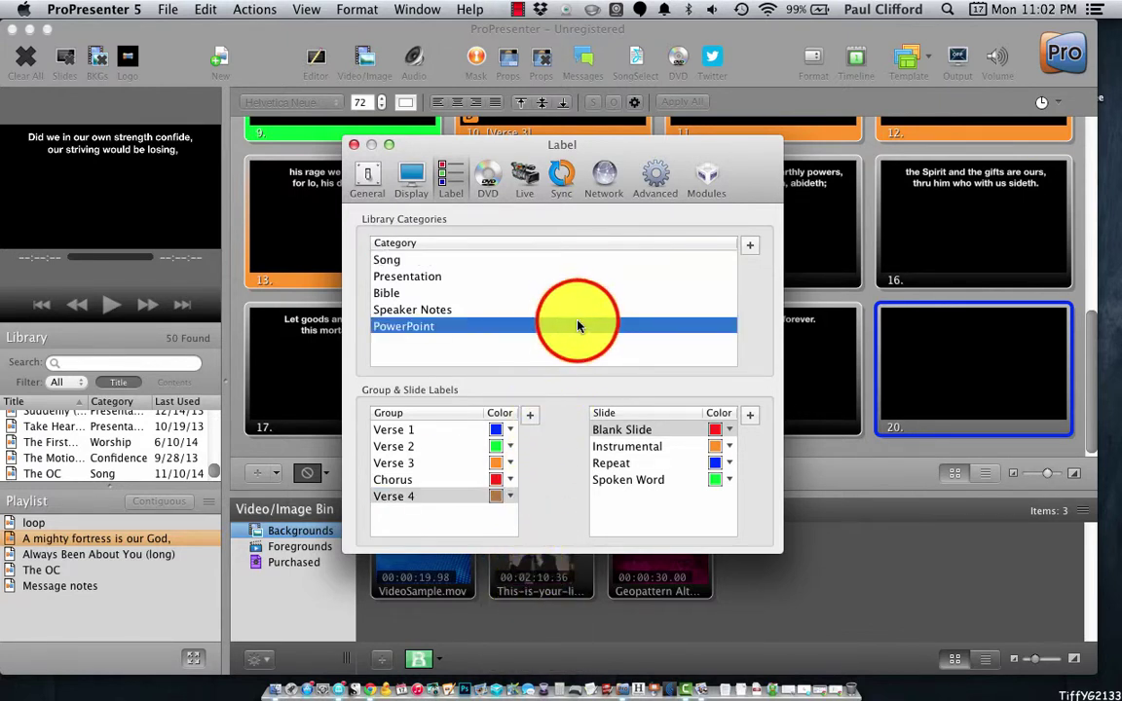
pyautogui.click(451, 495)
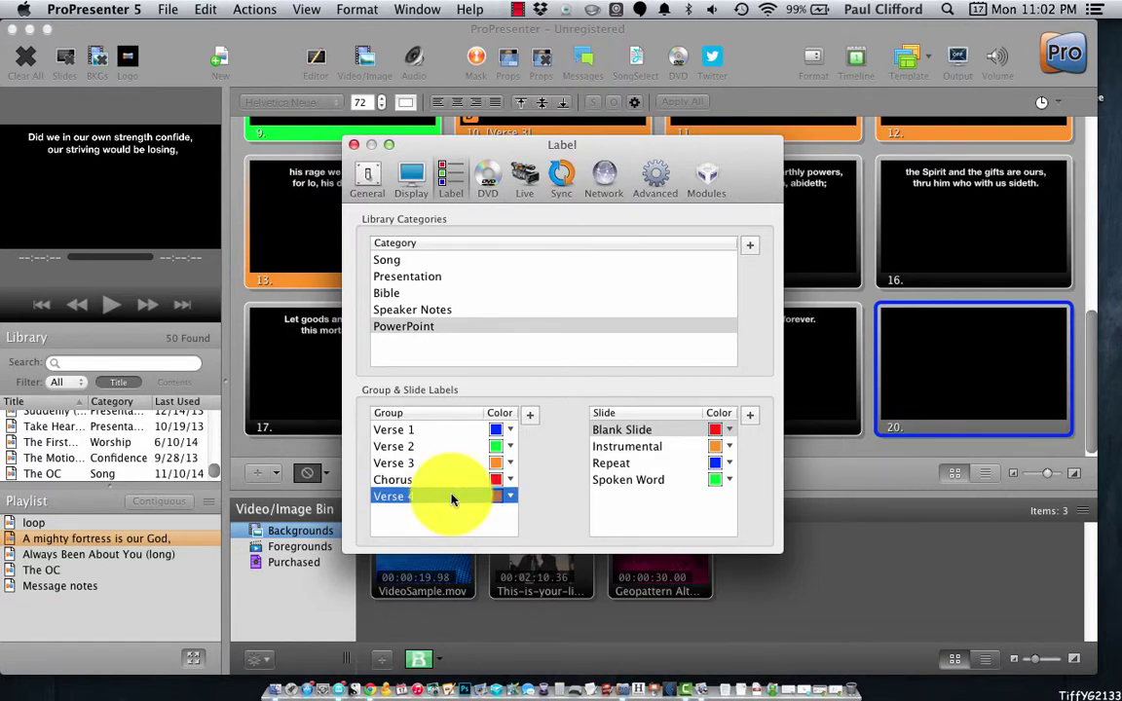
# Remove the Verse 4 entry from the Group labels list with the Delete key
pyautogui.moveTo(451, 500); pyautogui.dragTo(397, 501)
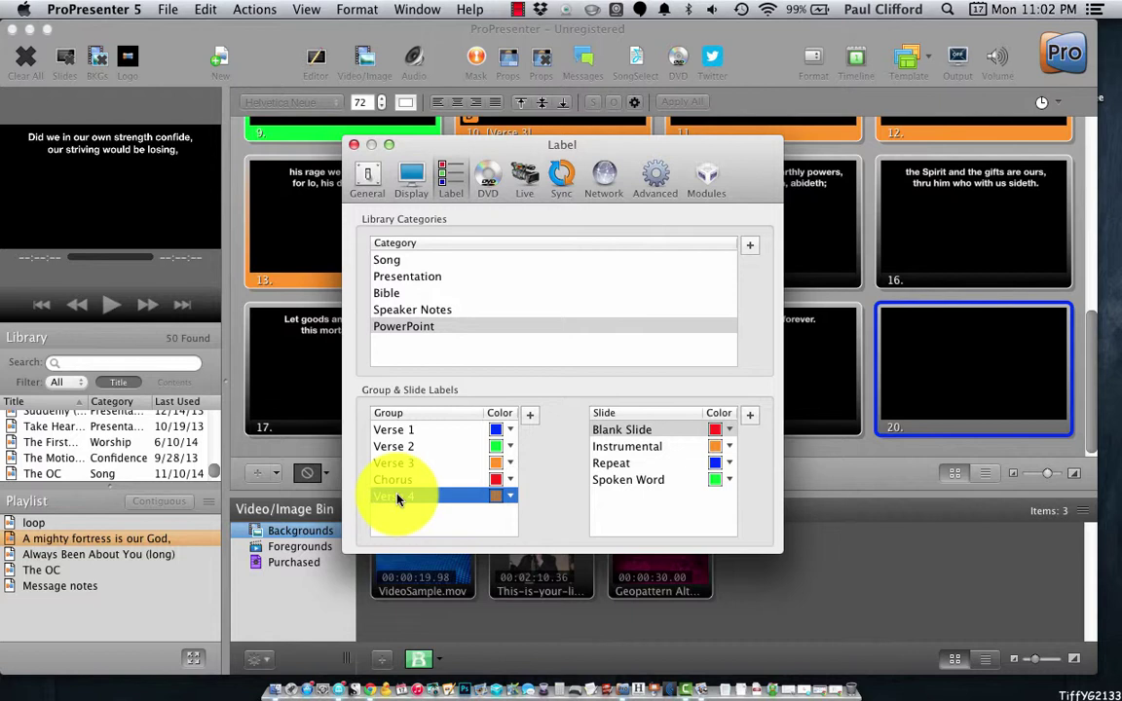
pyautogui.press('Delete')
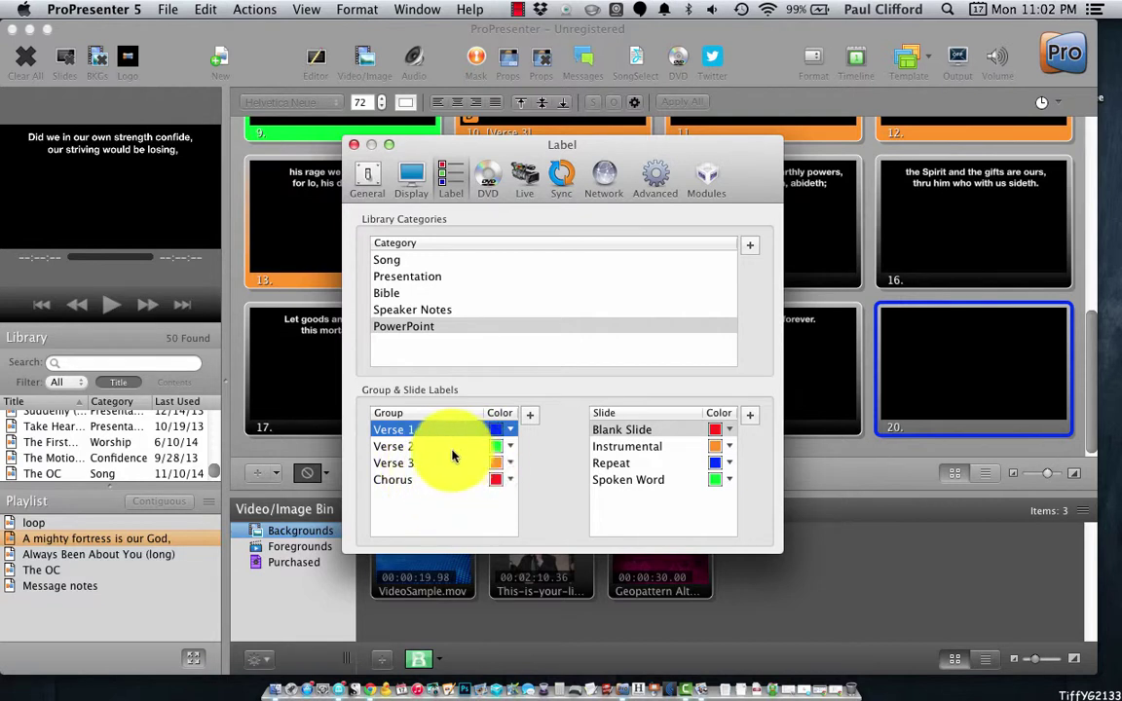
# Add three new group labels named Verse 4, Verse 5 and Verse 6
pyautogui.click(533, 419)
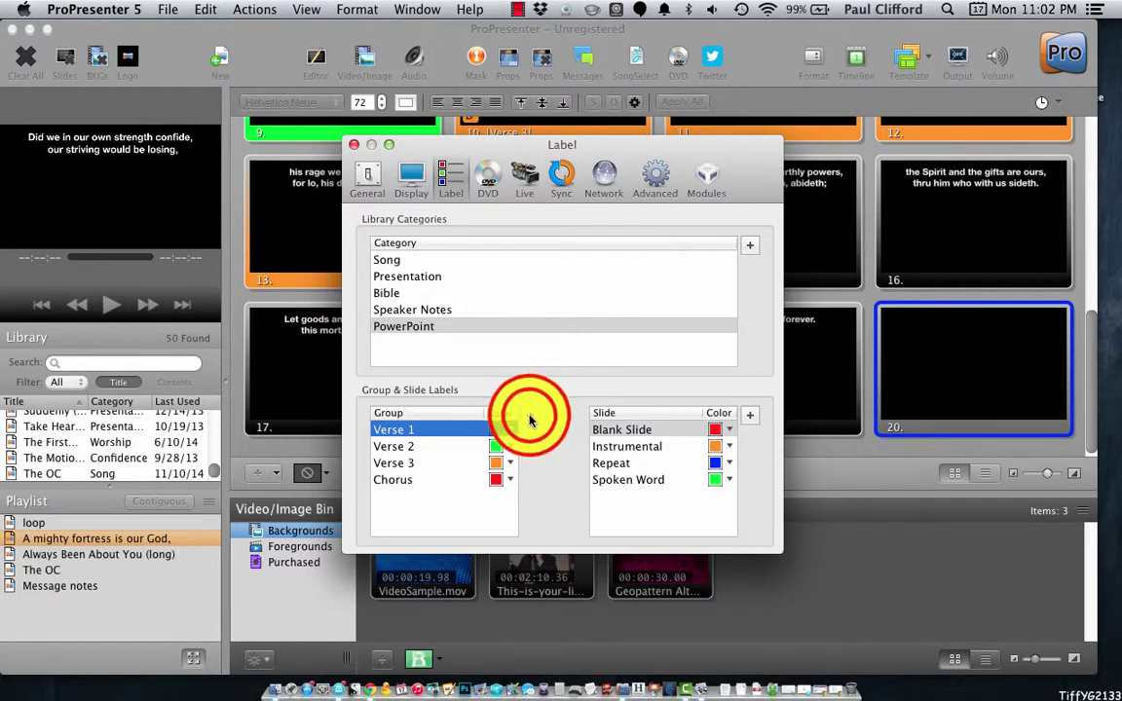
pyautogui.click(529, 417)
pyautogui.click(529, 417)
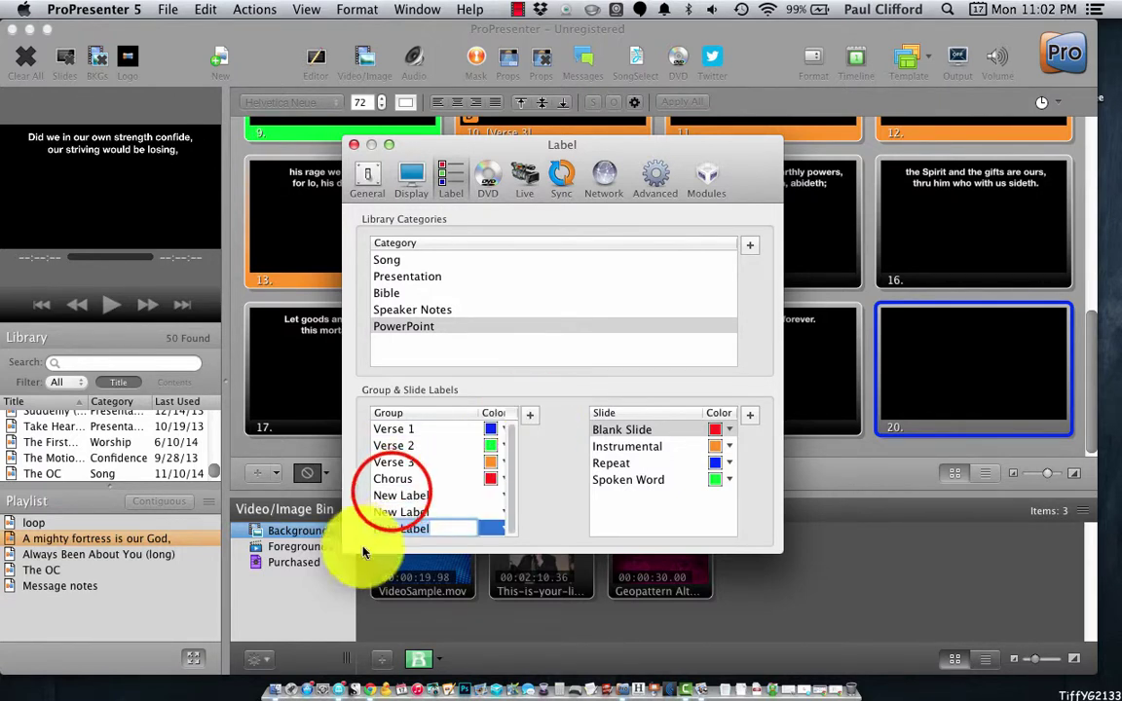
pyautogui.doubleClick(388, 498)
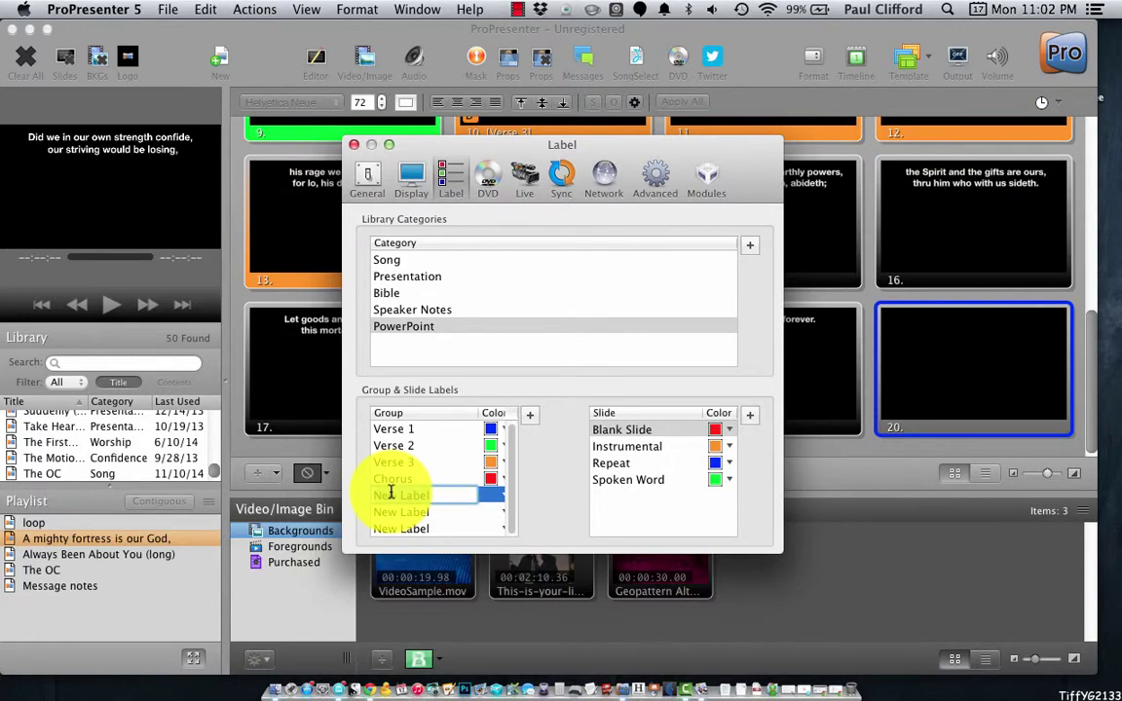
pyautogui.write('V')
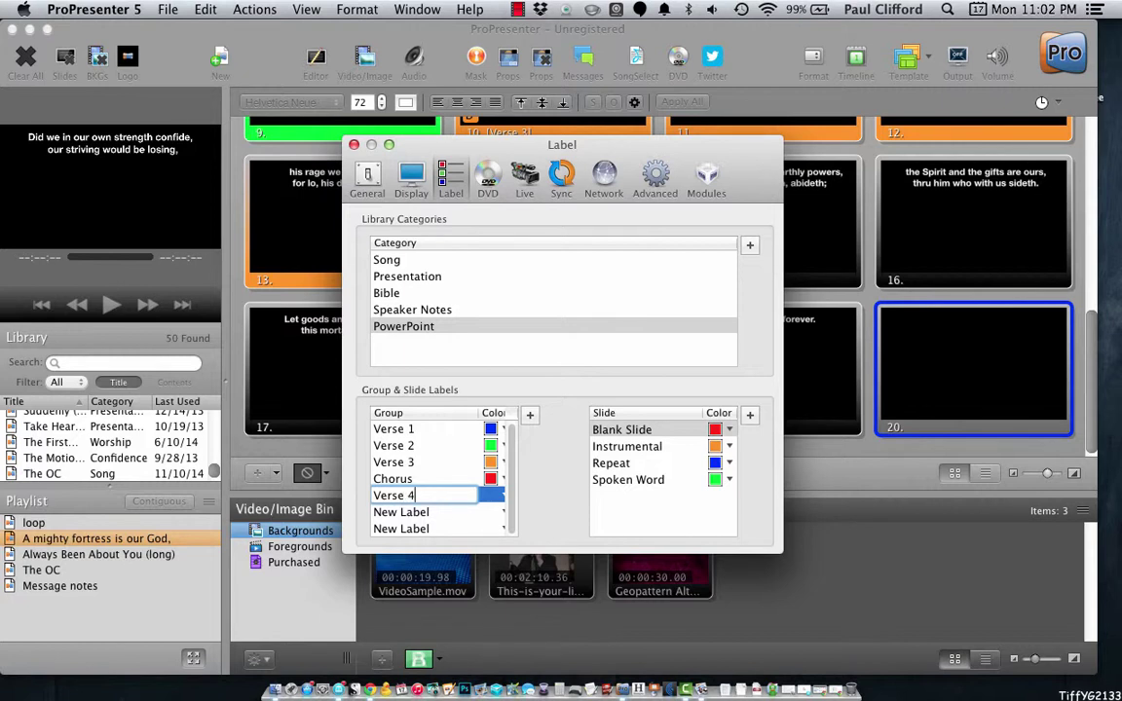
pyautogui.write('erse 4')
pyautogui.press('Tab')
pyautogui.click(411, 514)
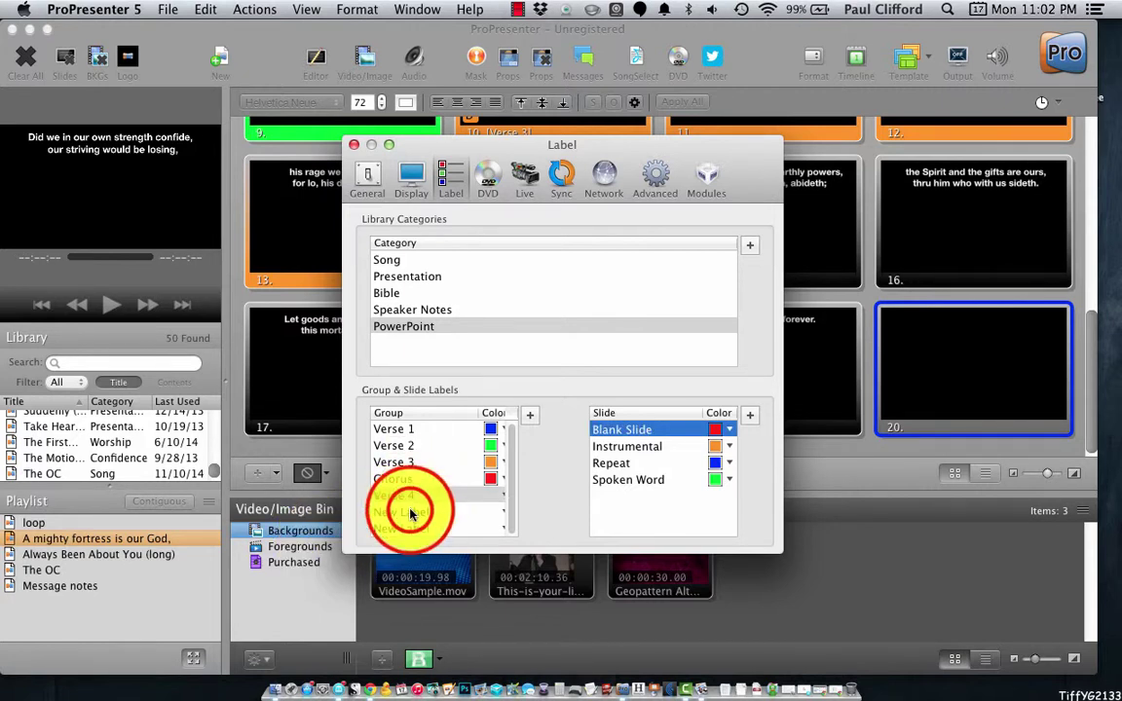
pyautogui.click(411, 512)
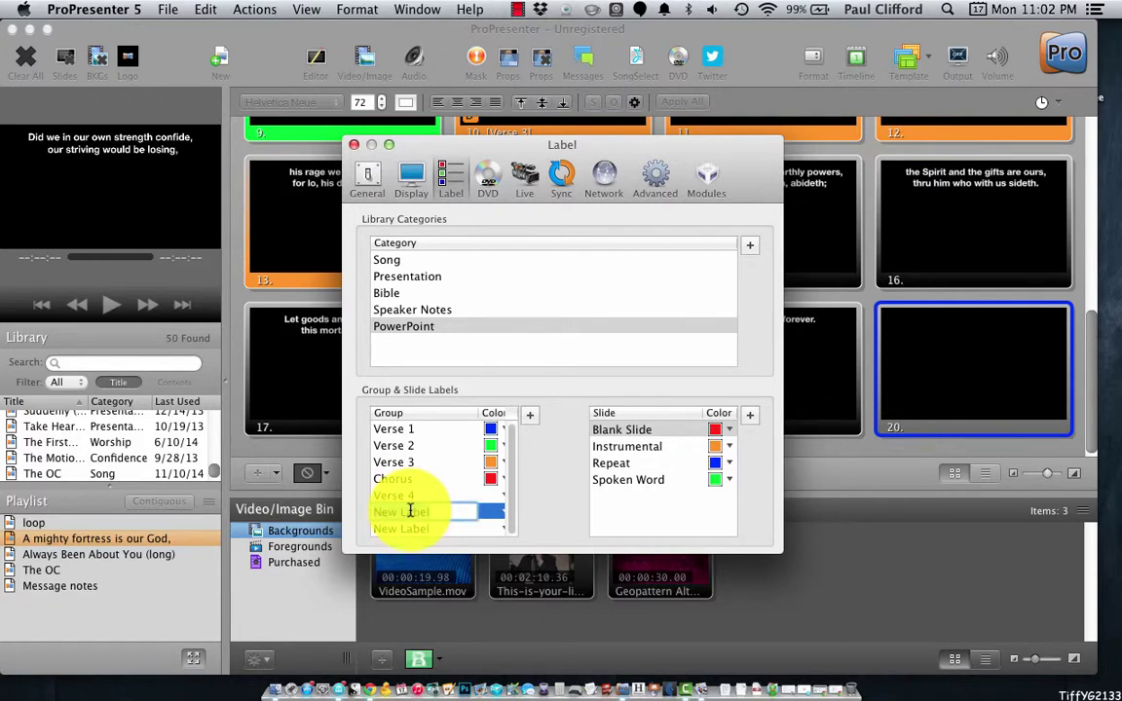
pyautogui.write('Verse 5')
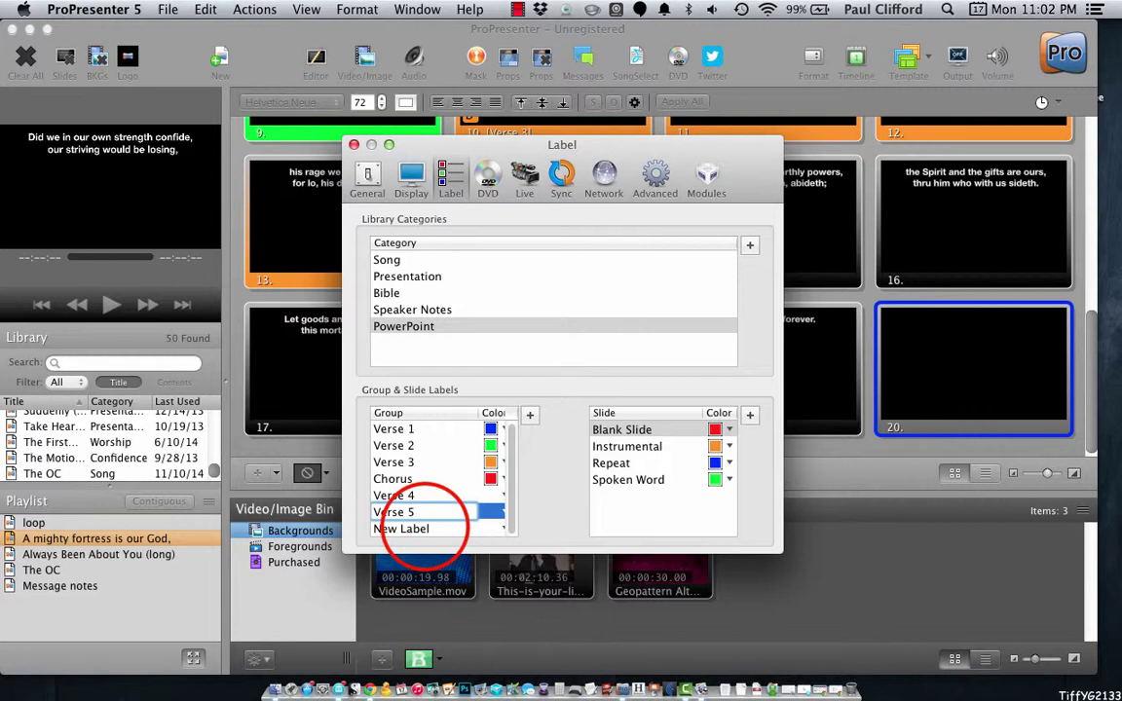
pyautogui.click(425, 529)
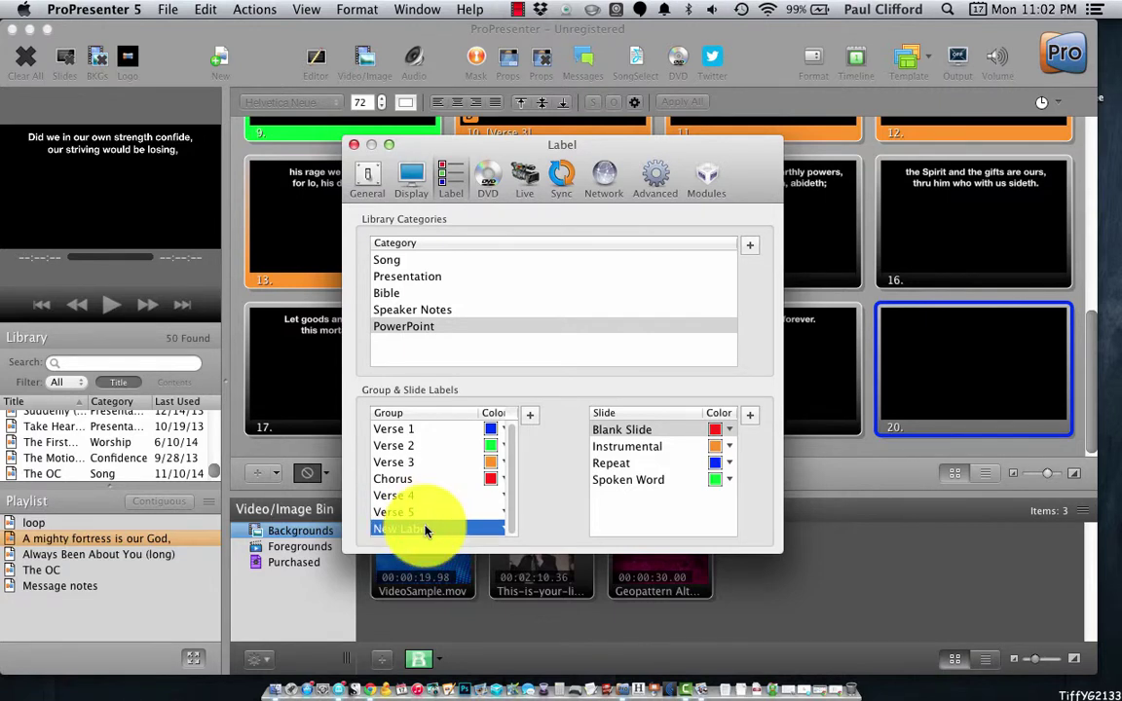
pyautogui.write('Verse')
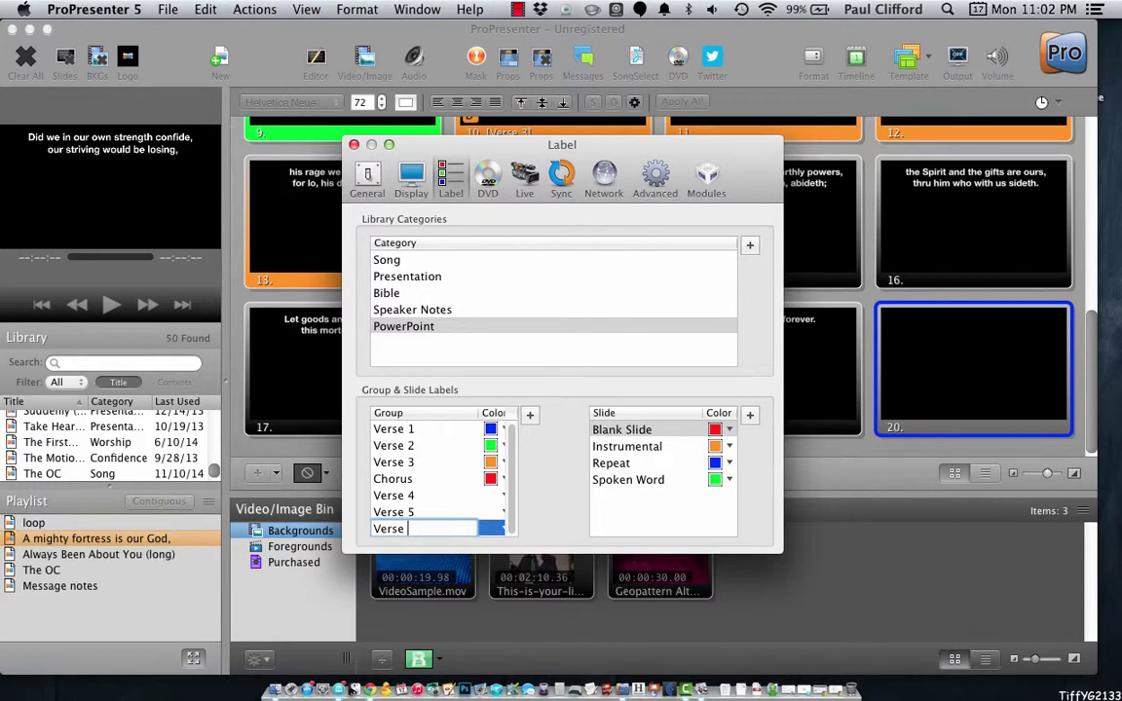
pyautogui.write(' 6')
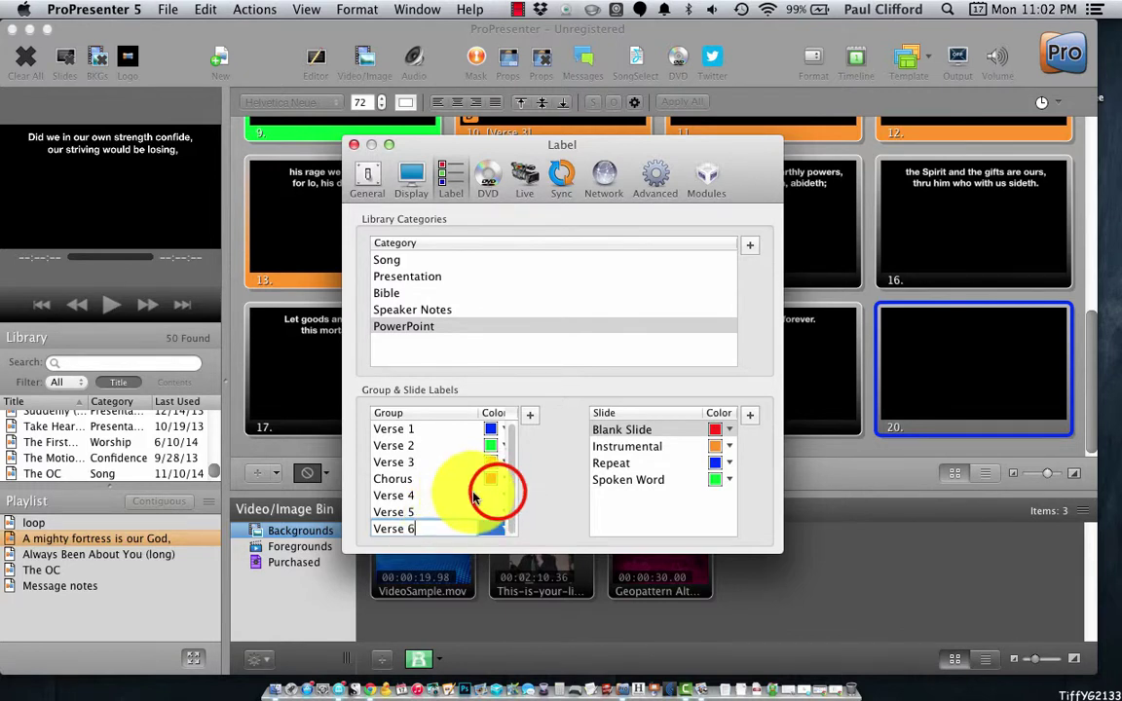
# Assign colours to the new Verse 4 and Verse 5 labels, making Verse 6 Cyan
pyautogui.click(502, 497)
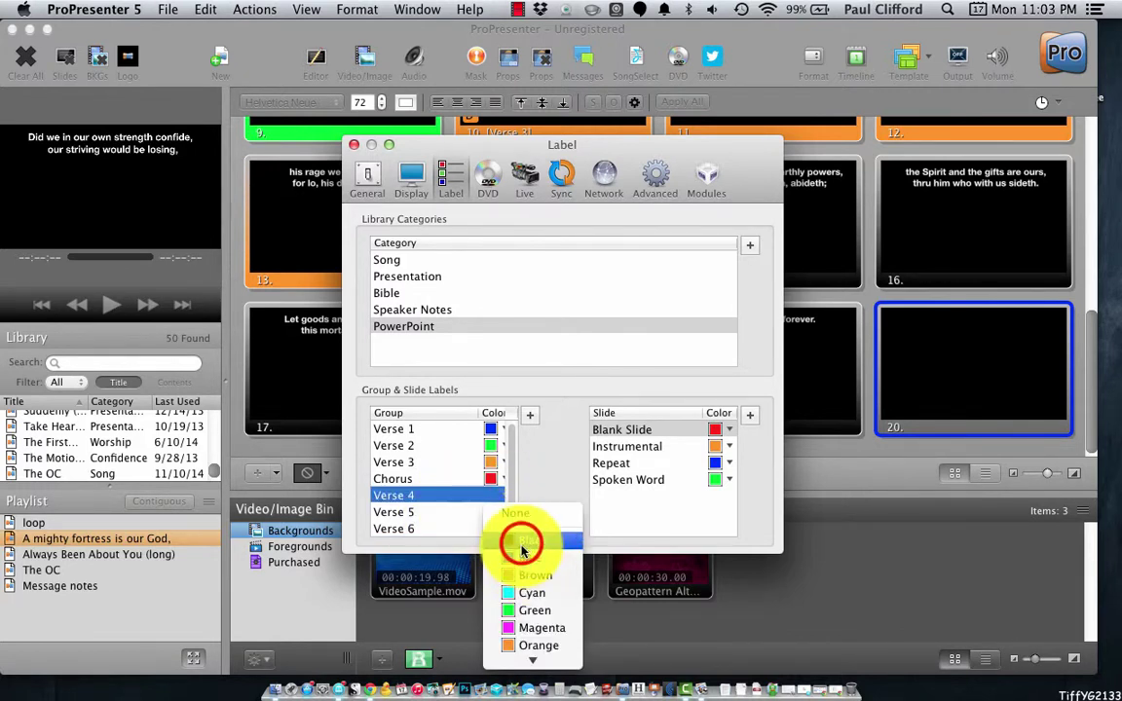
pyautogui.click(504, 507)
pyautogui.click(504, 510)
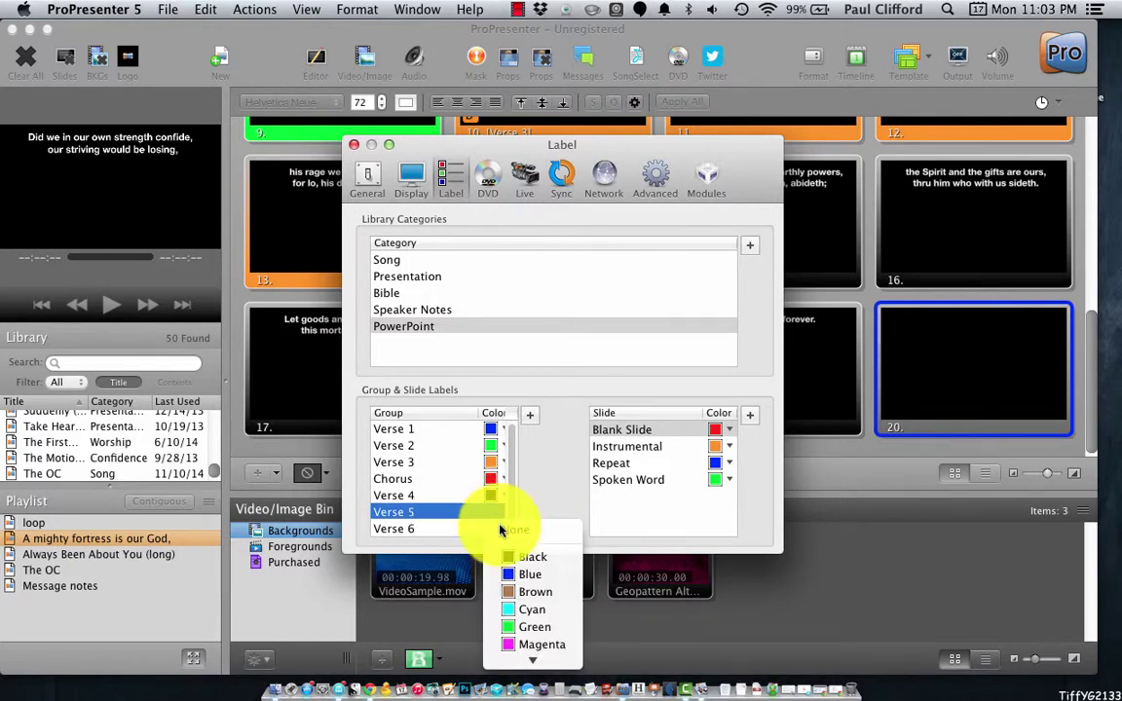
pyautogui.click(526, 592)
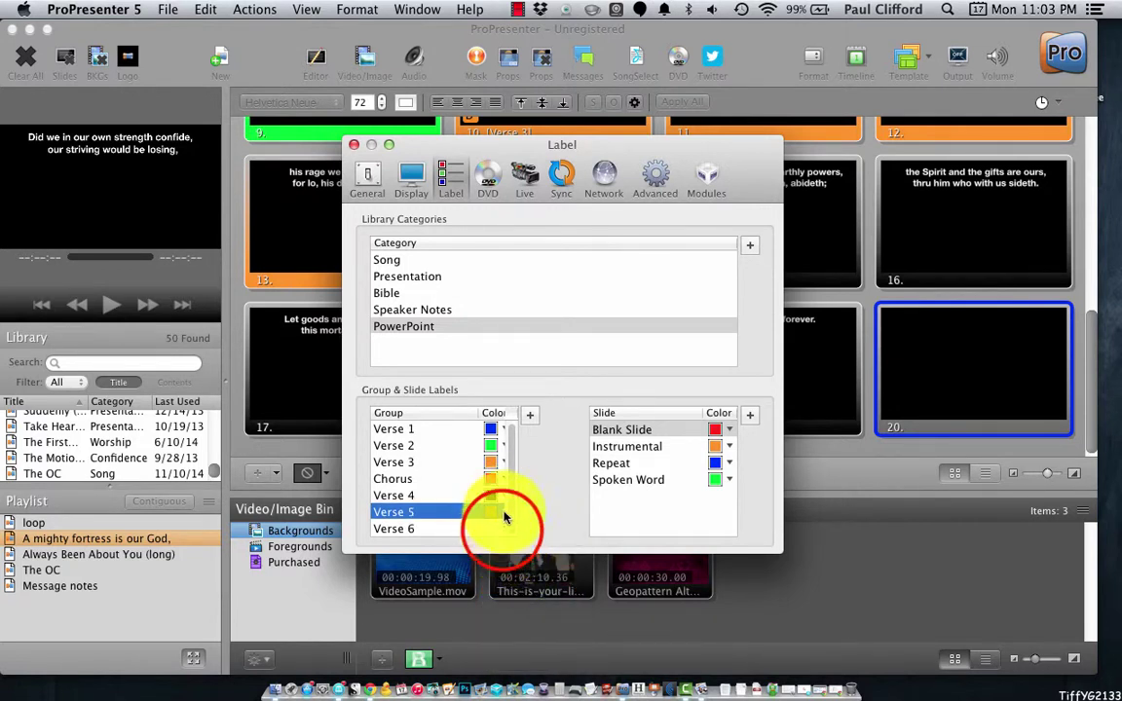
pyautogui.click(502, 529)
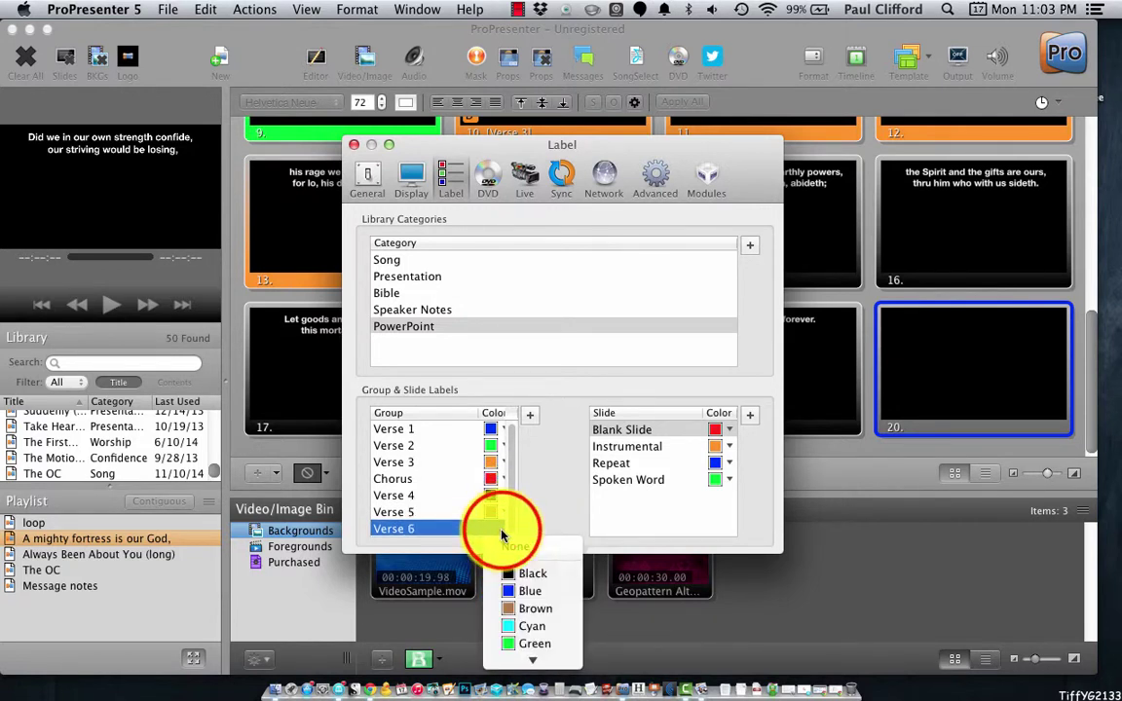
pyautogui.click(529, 633)
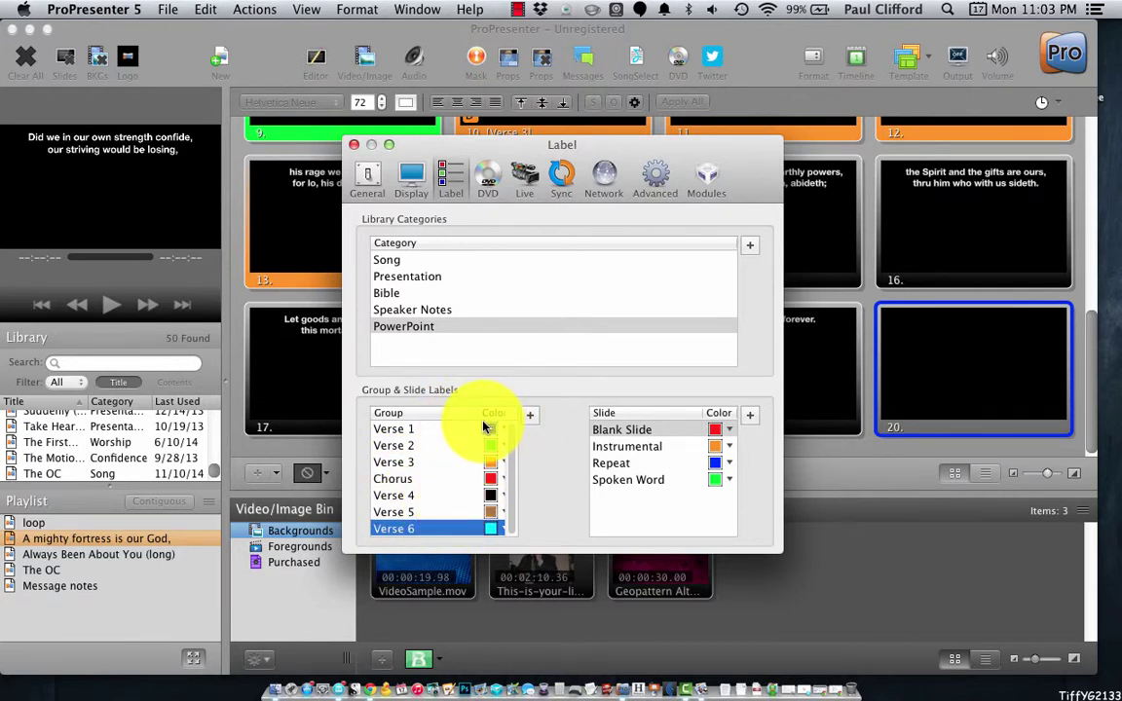
# Delete the Verse 6, Verse 5 and Verse 4 group labels
pyautogui.press('Delete')
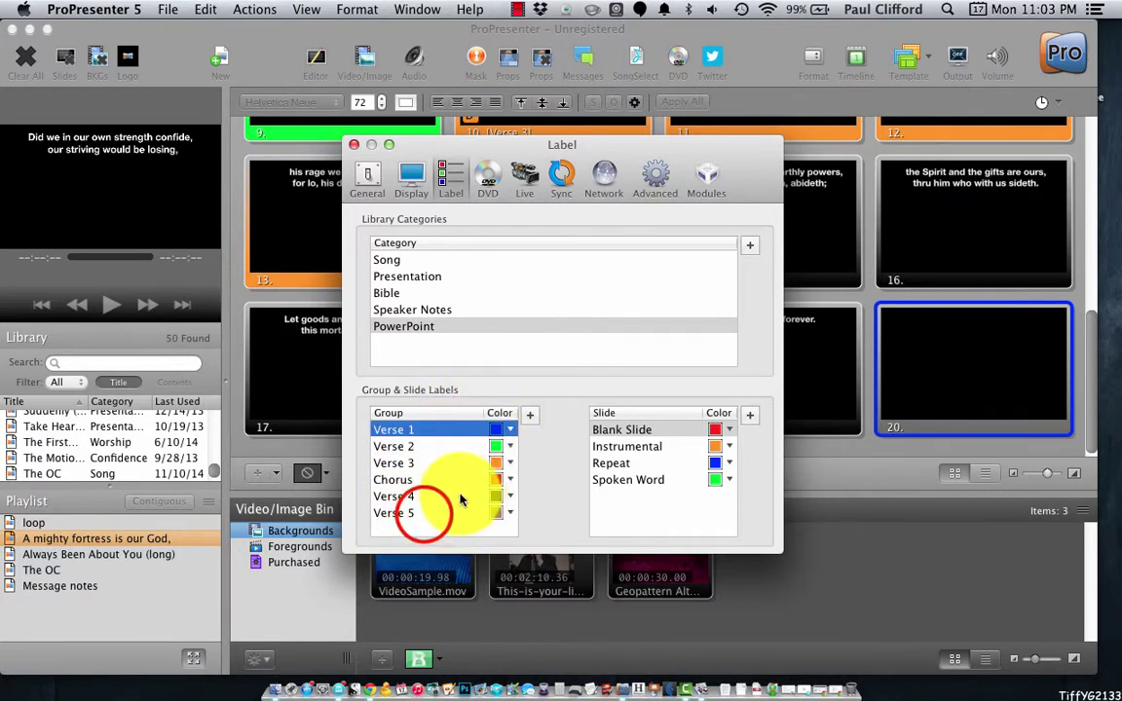
pyautogui.click(426, 512)
pyautogui.press('Delete')
pyautogui.click(426, 496)
pyautogui.press('Delete')
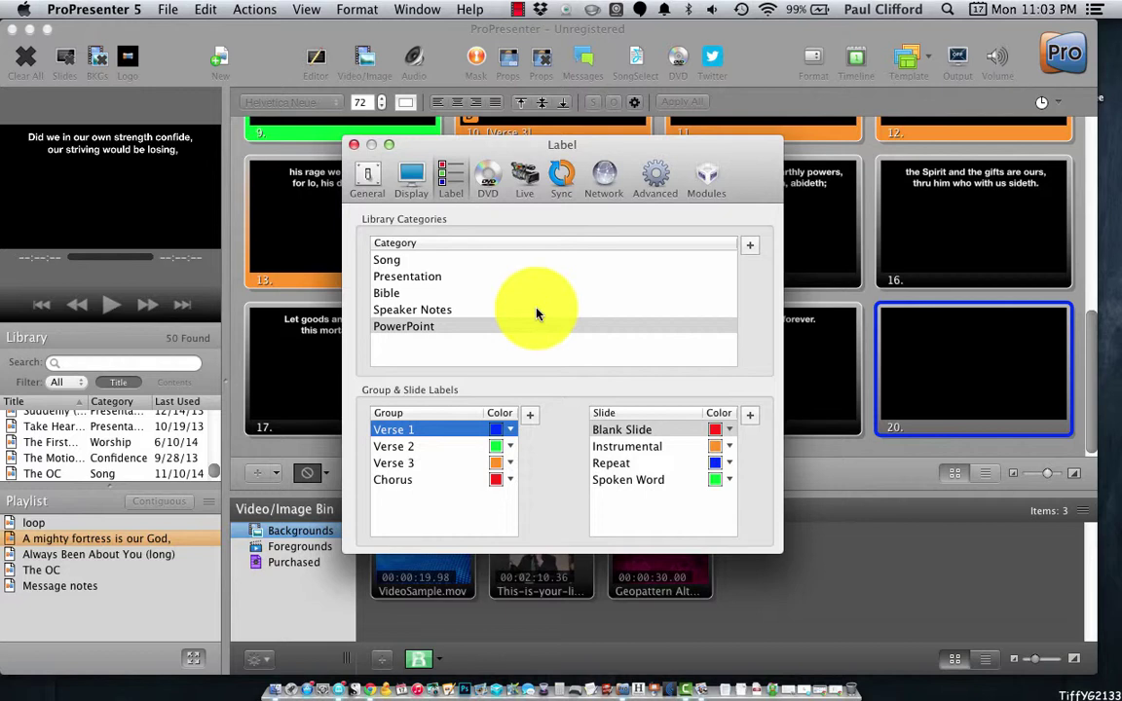
pyautogui.click(427, 268)
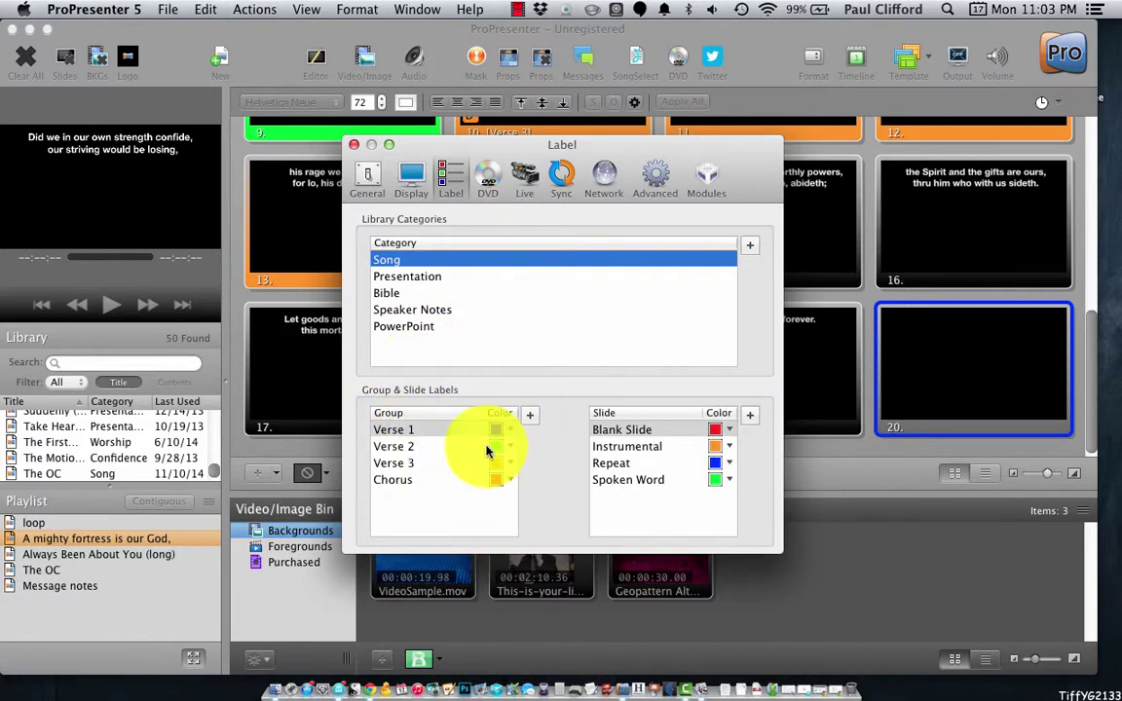
# Go through the library categories Song, Presentation, Bible, Speaker Notes and PowerPoint
pyautogui.click(436, 276)
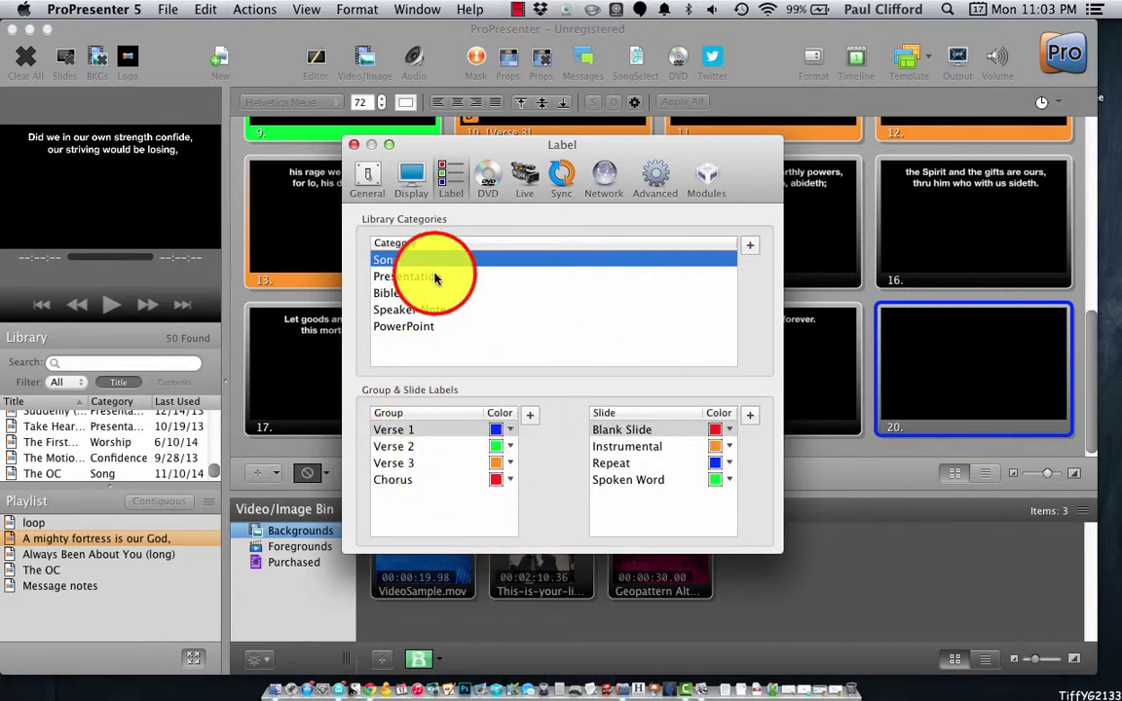
pyautogui.click(420, 293)
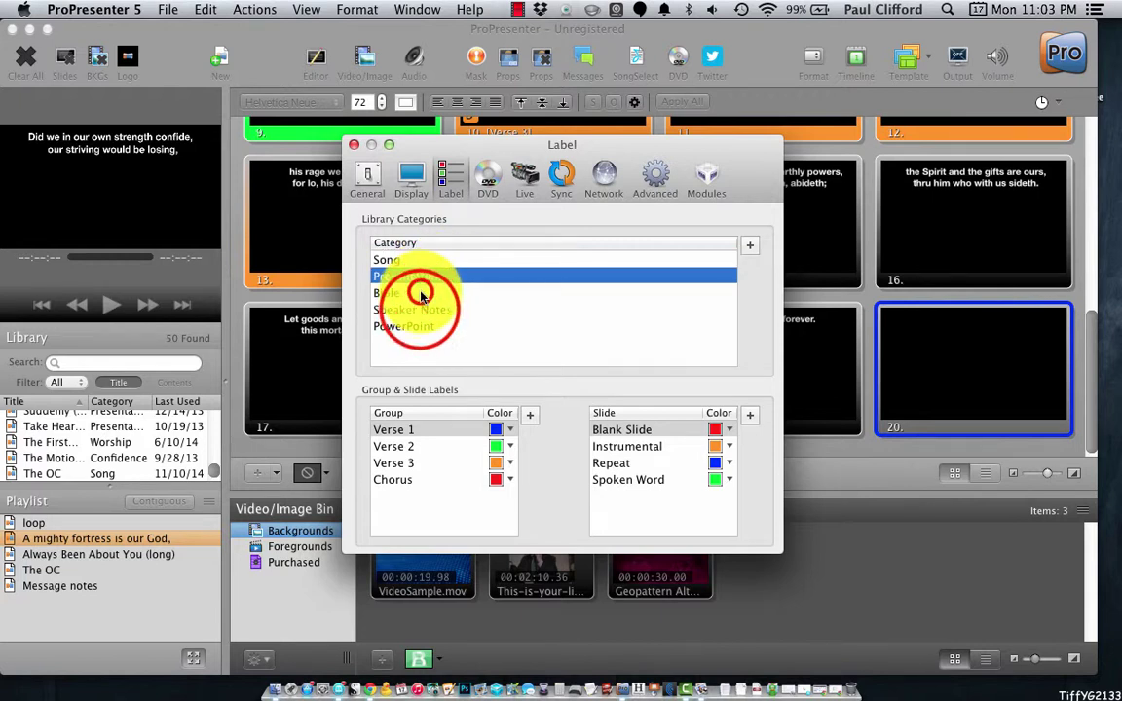
pyautogui.click(421, 309)
pyautogui.click(409, 326)
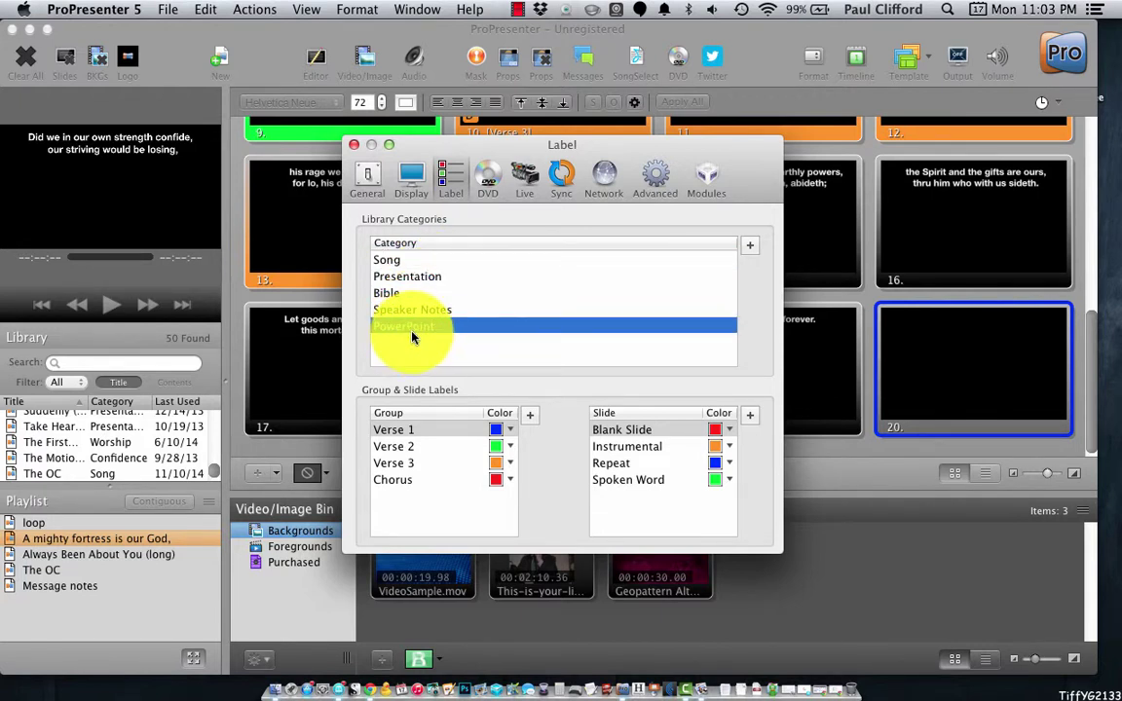
pyautogui.click(406, 276)
pyautogui.click(390, 259)
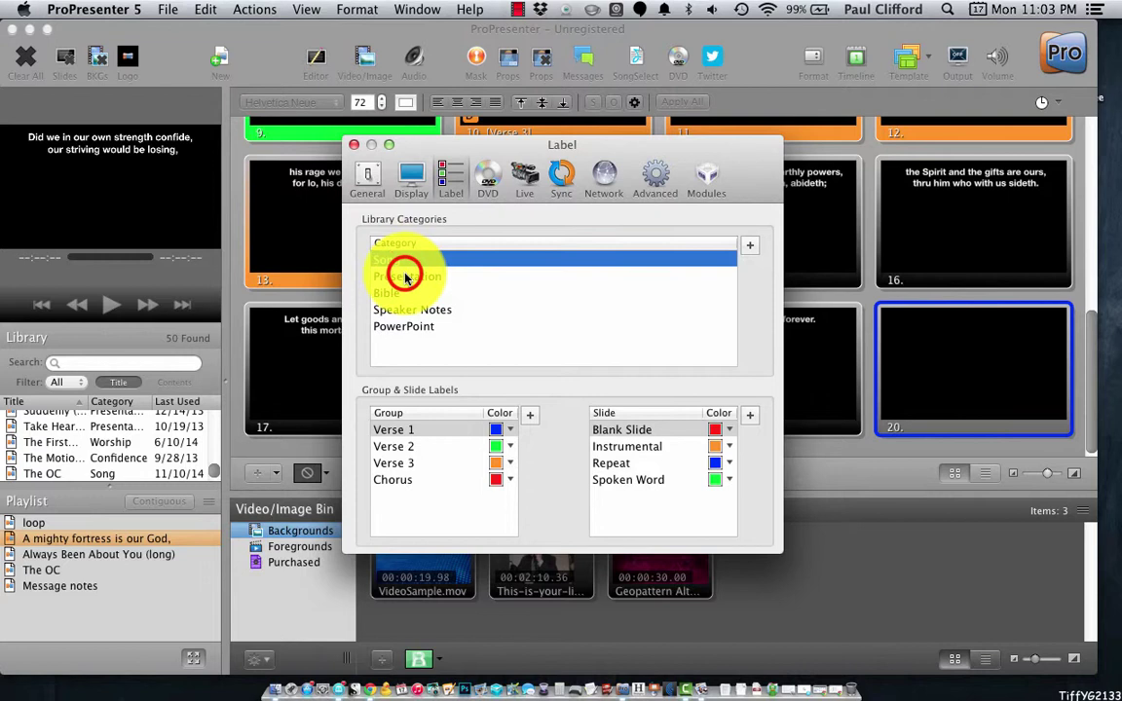
pyautogui.click(395, 277)
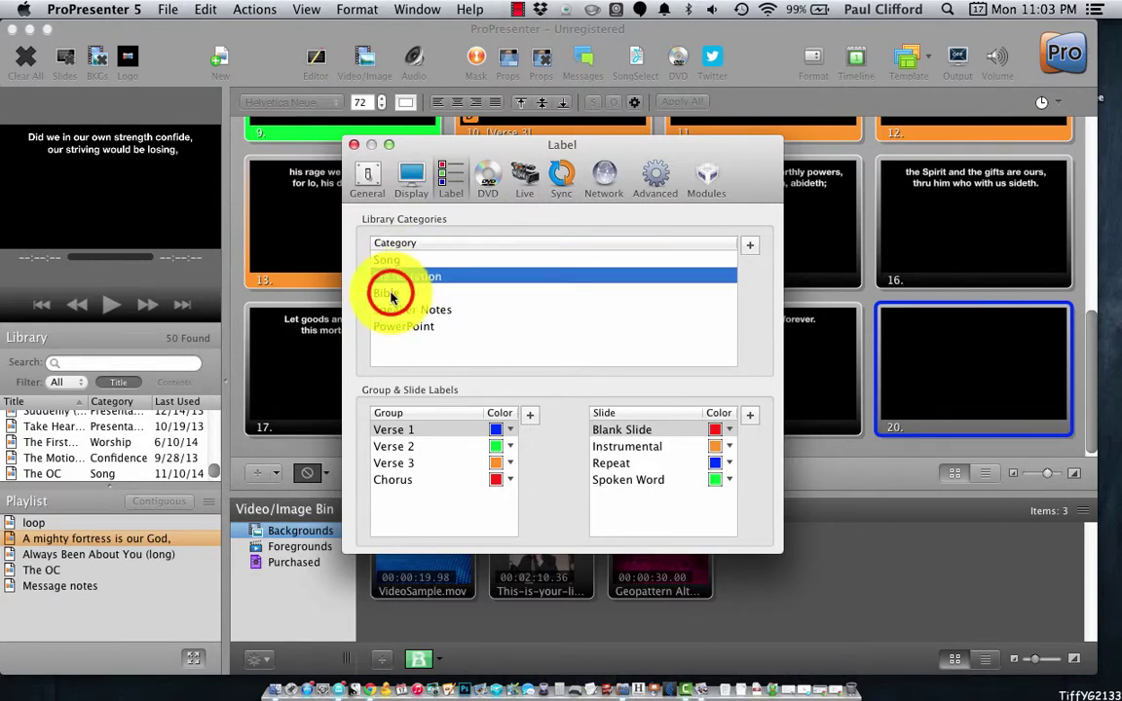
pyautogui.click(393, 296)
pyautogui.click(393, 310)
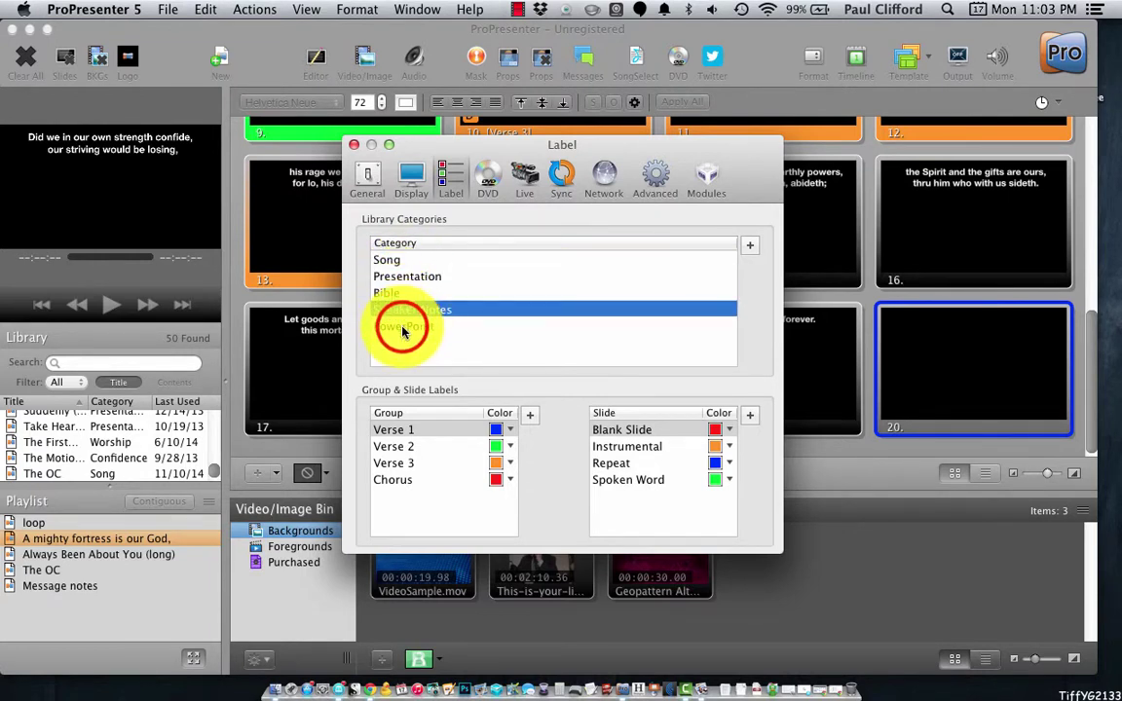
pyautogui.click(402, 327)
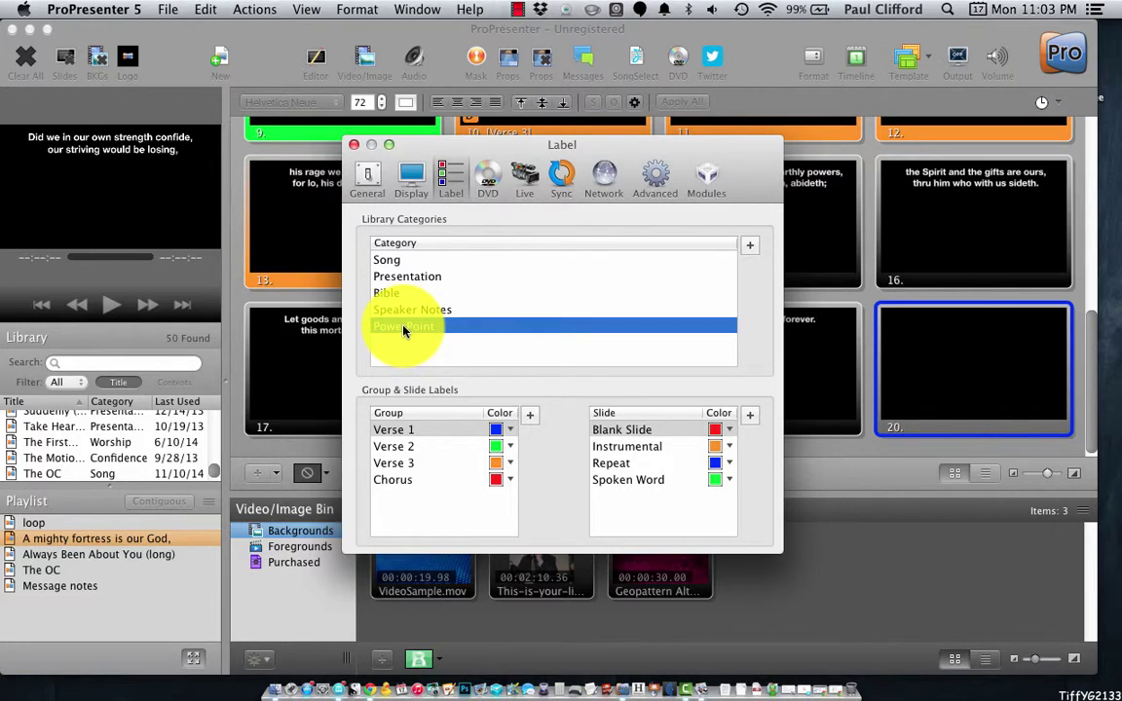
# Add a new library category named Announcement loop
pyautogui.click(750, 245)
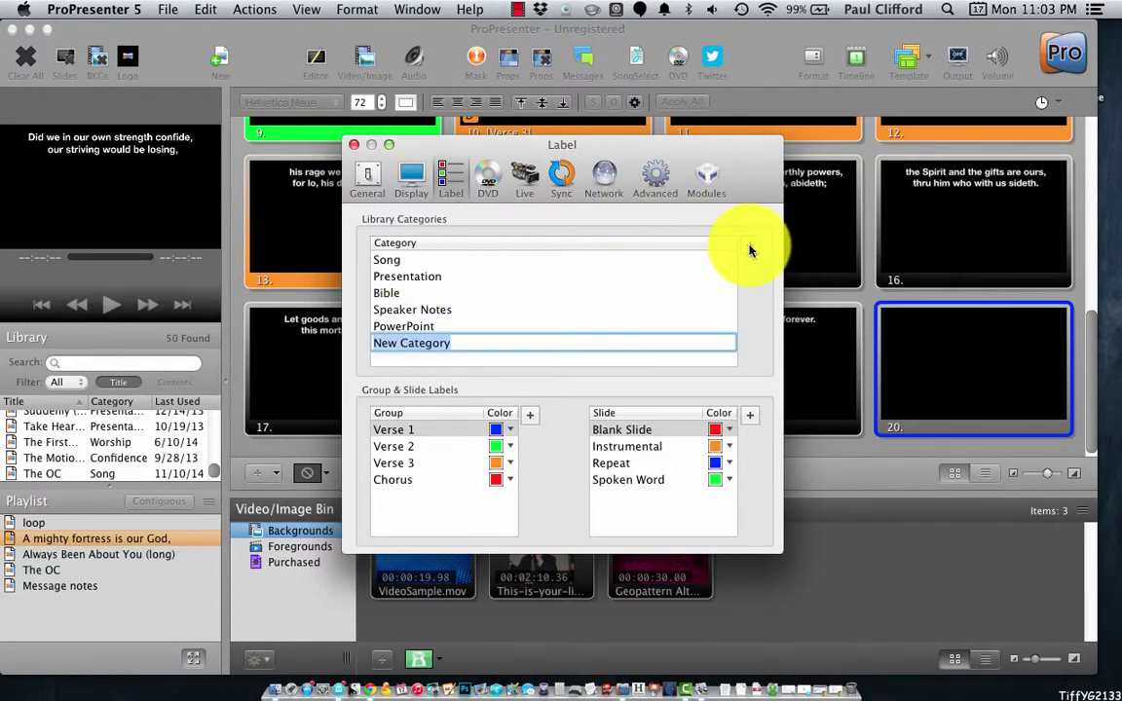
pyautogui.write('Announcem')
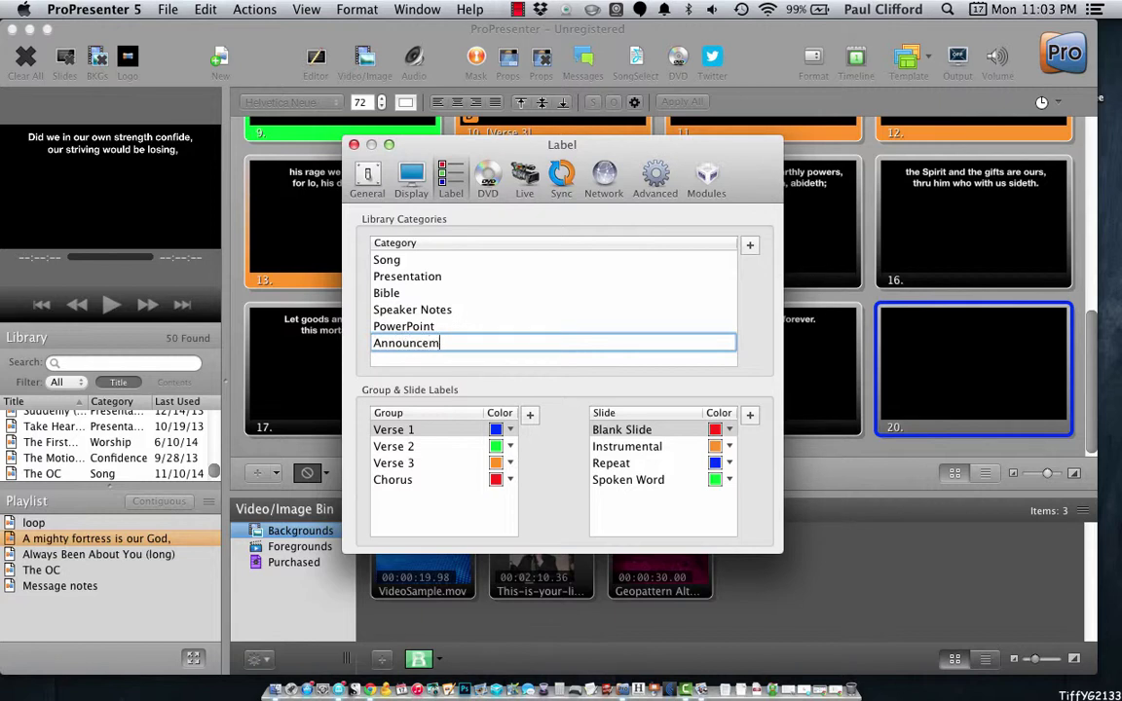
pyautogui.write('ent loop')
pyautogui.press('Return')
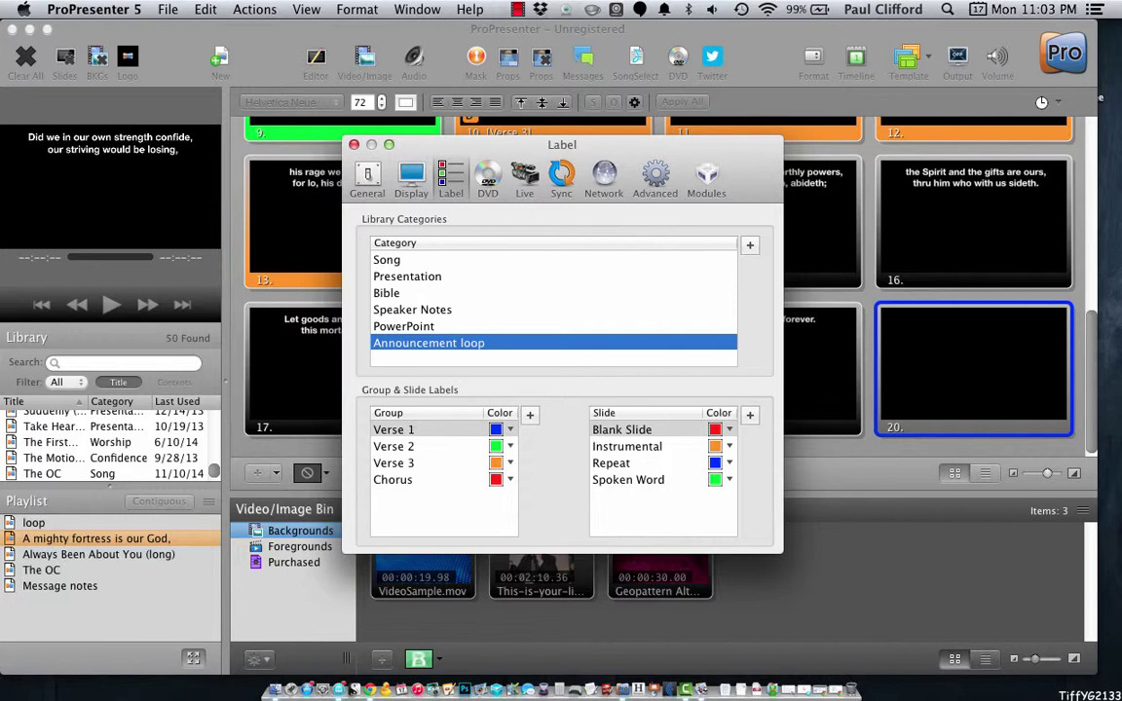
# Add trial categories Performed songs and Christmas song, then delete Performed songs
pyautogui.click(751, 246)
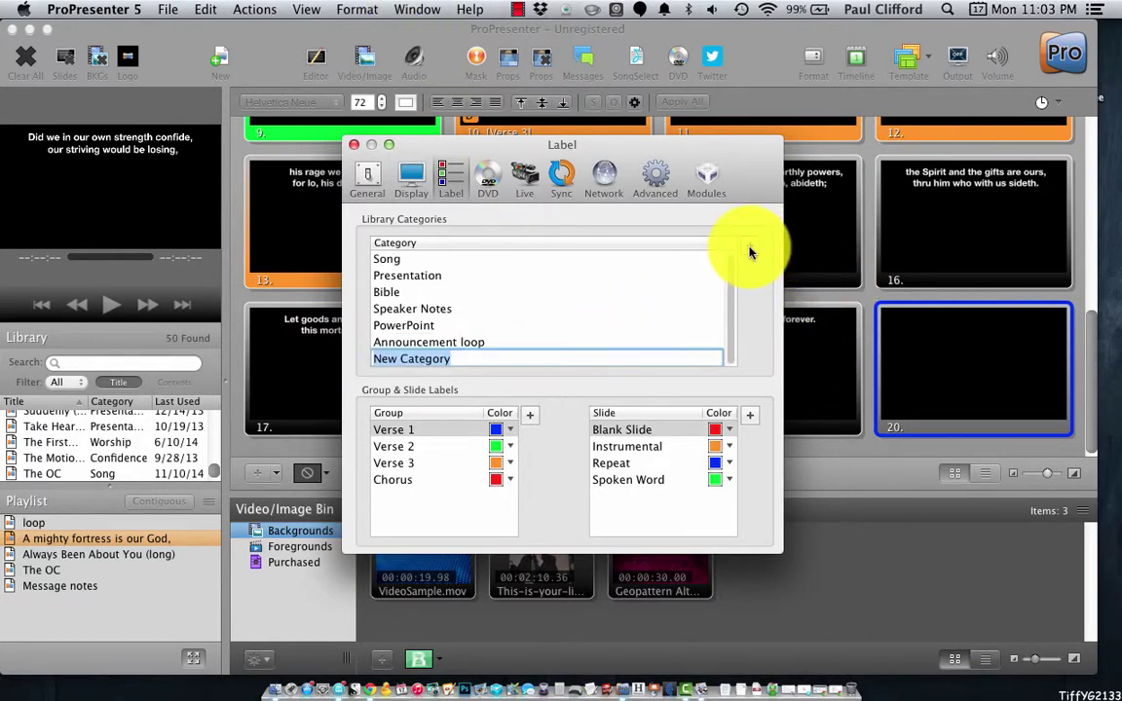
pyautogui.write('Performed songs')
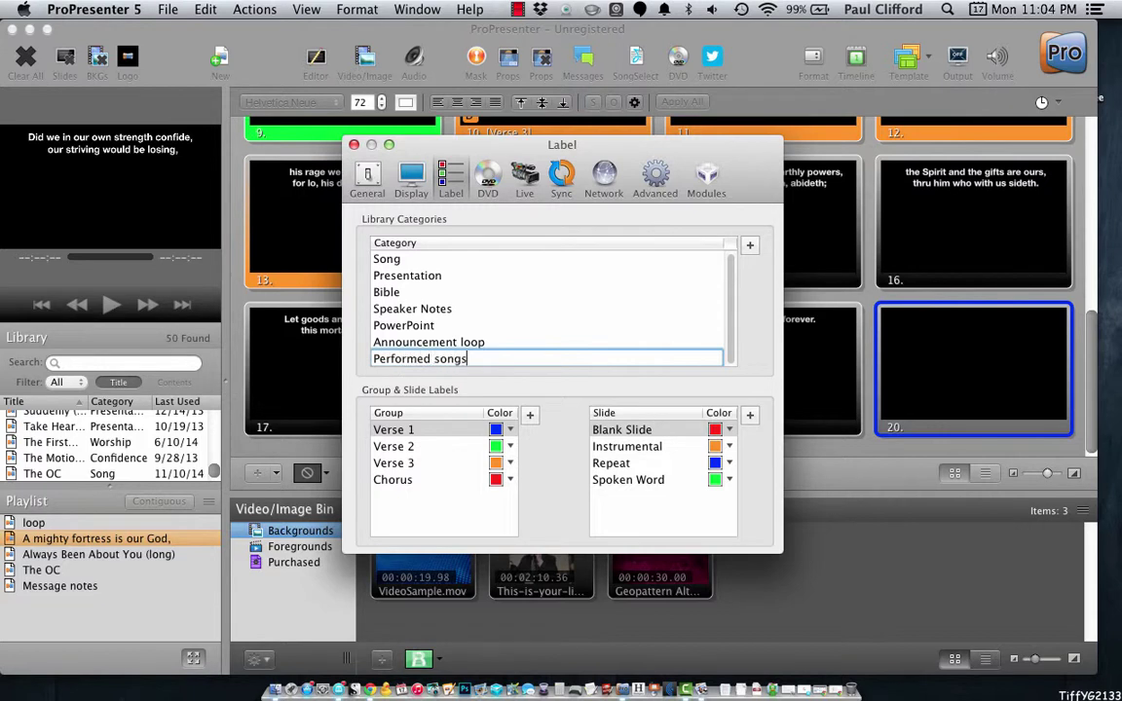
pyautogui.click(749, 245)
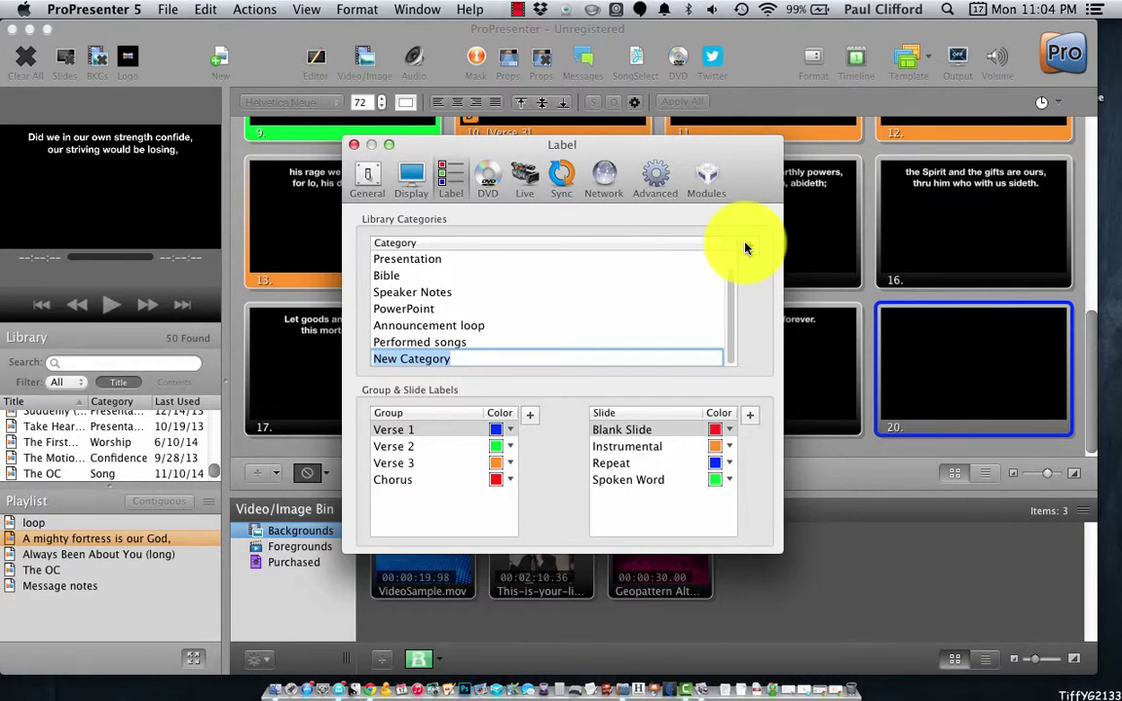
pyautogui.write('Christmas son')
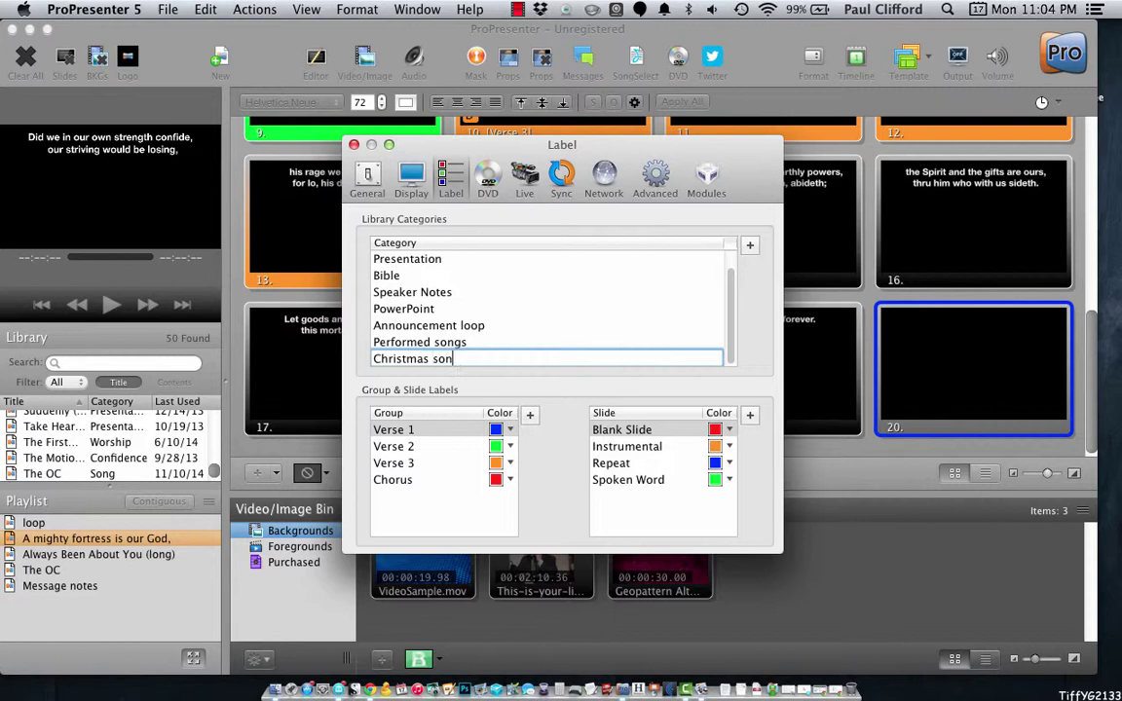
pyautogui.write('g')
pyautogui.press('Return')
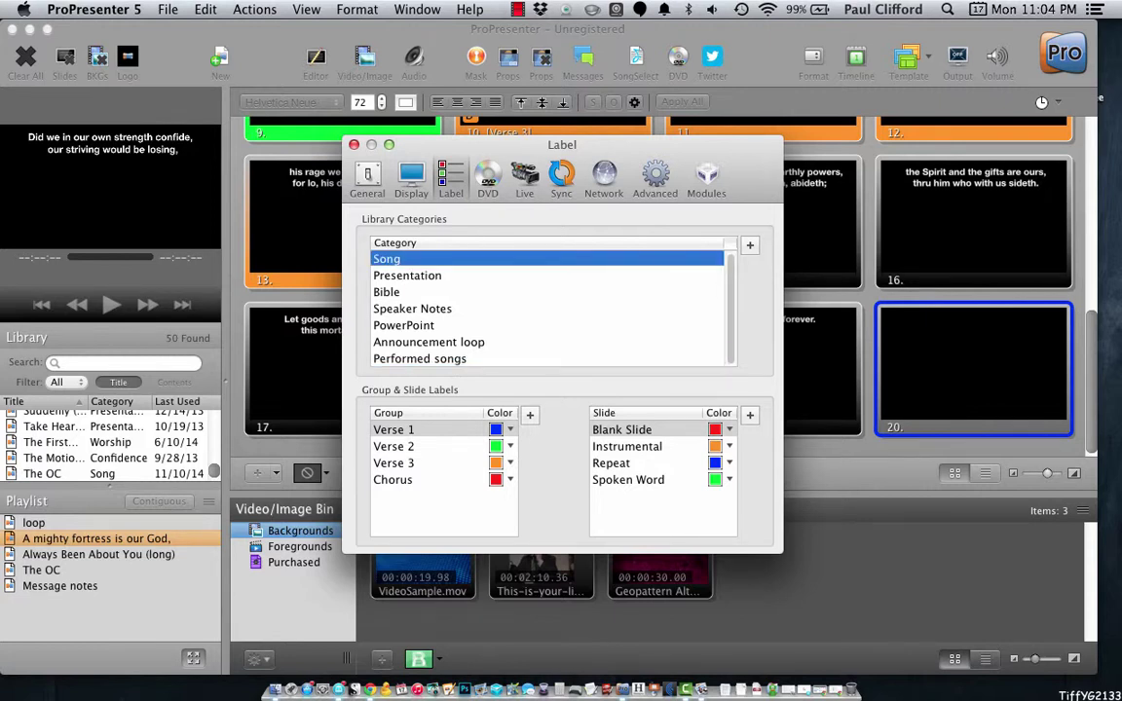
pyautogui.click(451, 360)
pyautogui.press('Delete')
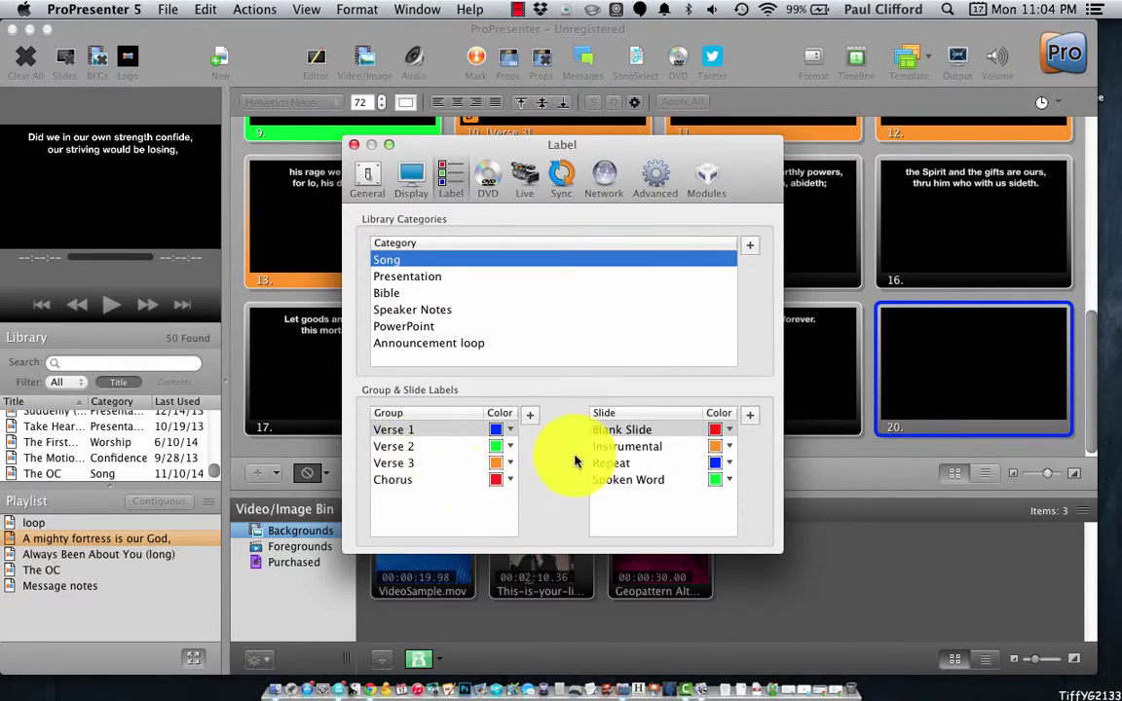
pyautogui.click(642, 447)
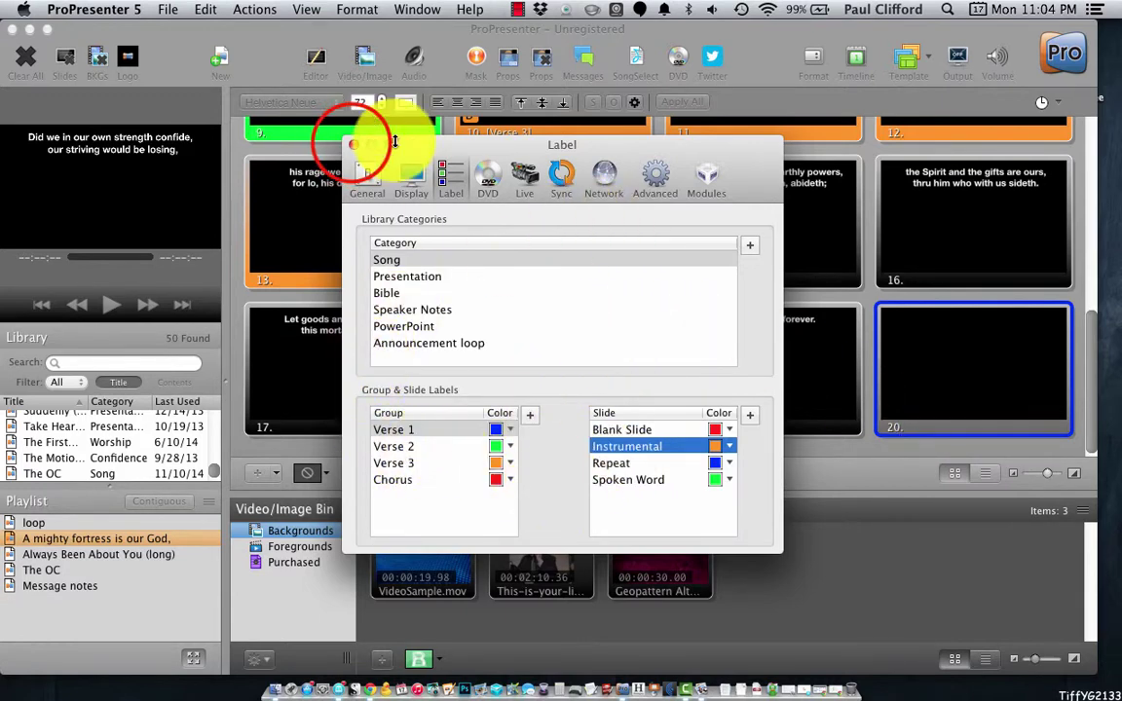
# Close the label preferences and give slide 20 the orange Instrumental slide label
pyautogui.click(352, 146)
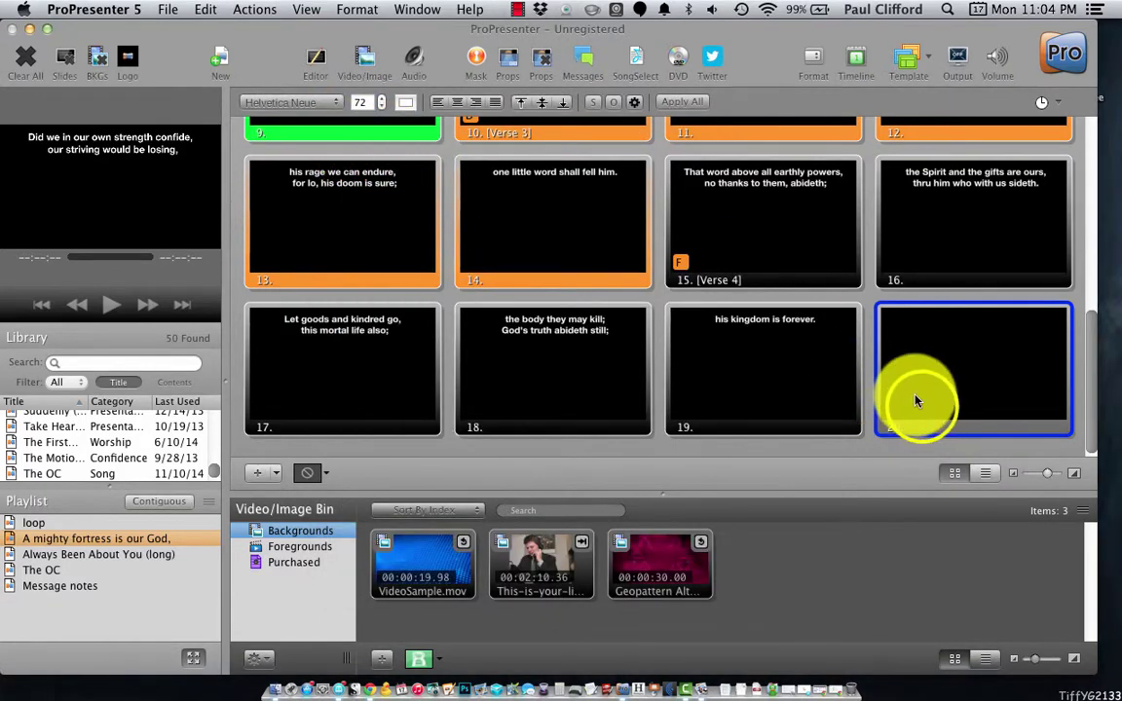
pyautogui.rightClick(923, 410)
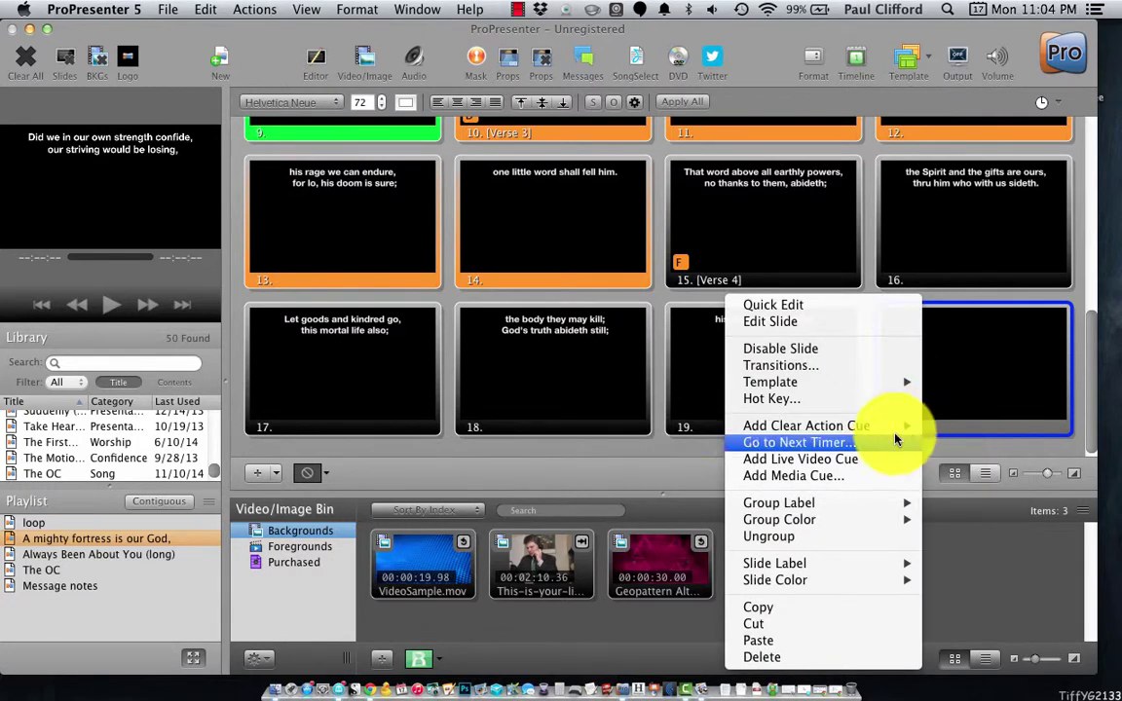
pyautogui.moveTo(852, 586)
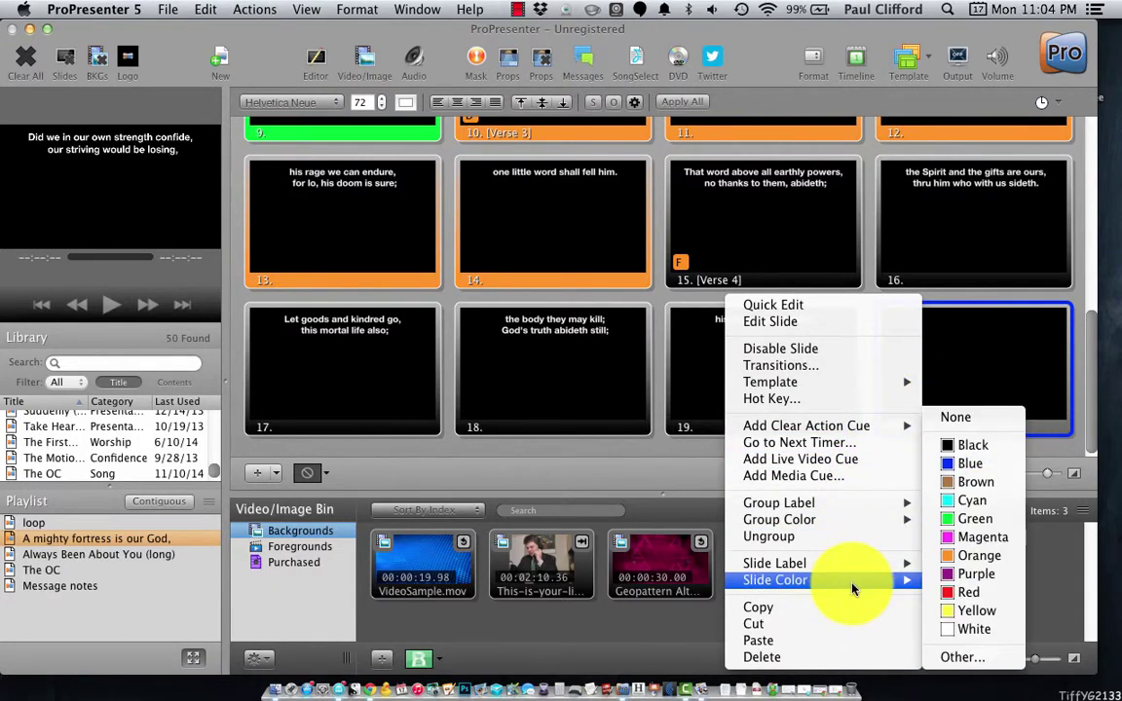
pyautogui.moveTo(839, 565)
pyautogui.click(979, 591)
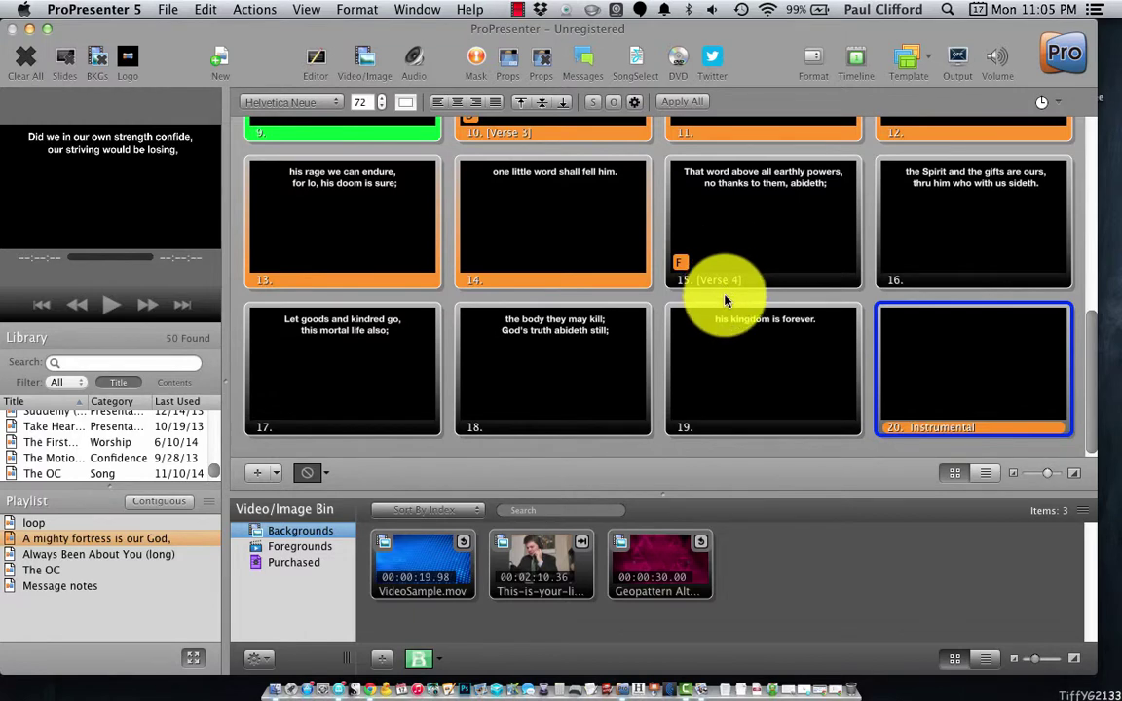
pyautogui.scroll(3, 726, 301)
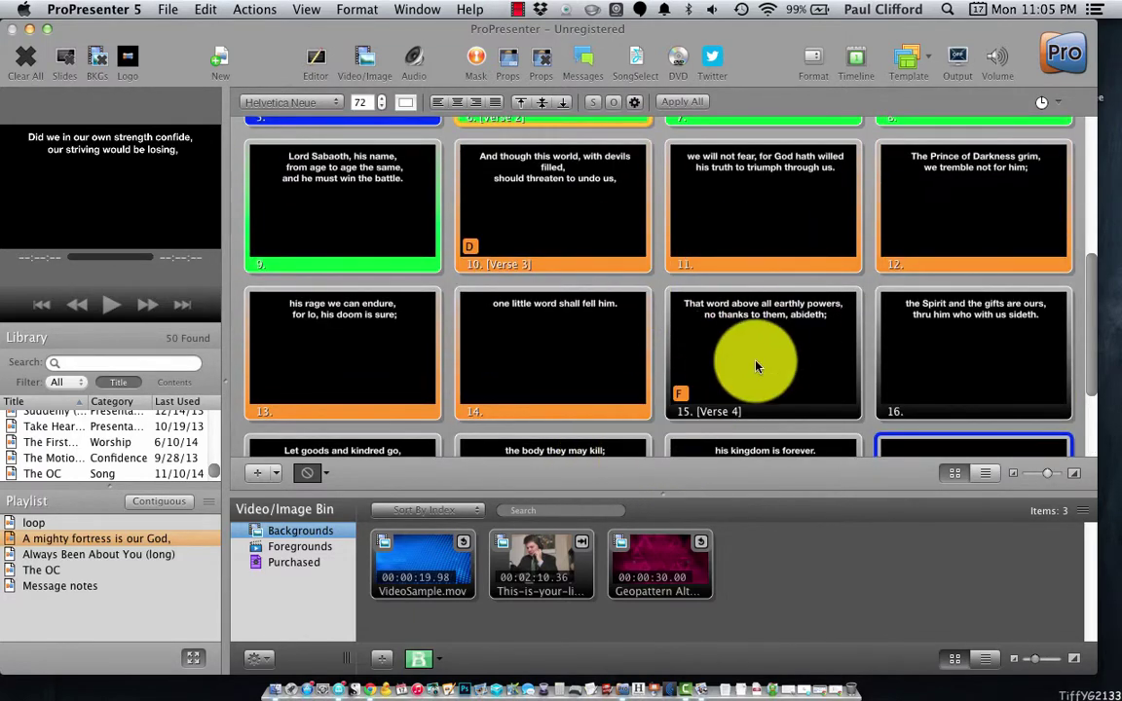
pyautogui.scroll(-3, 774, 375)
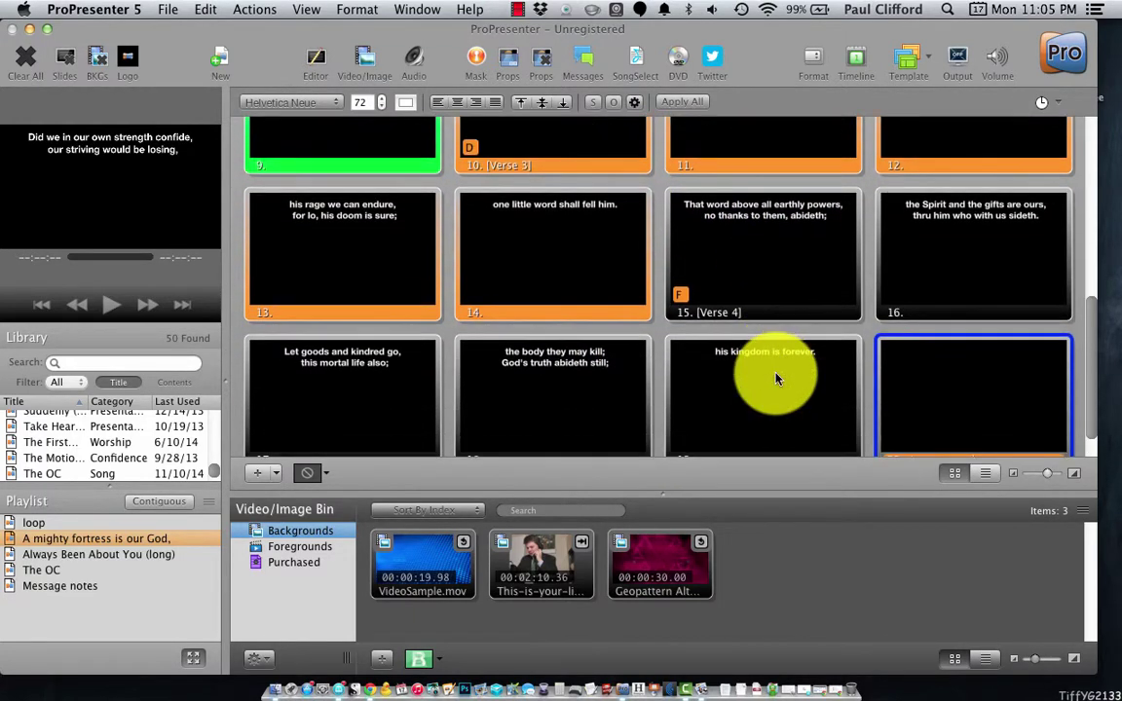
pyautogui.scroll(-1, 776, 379)
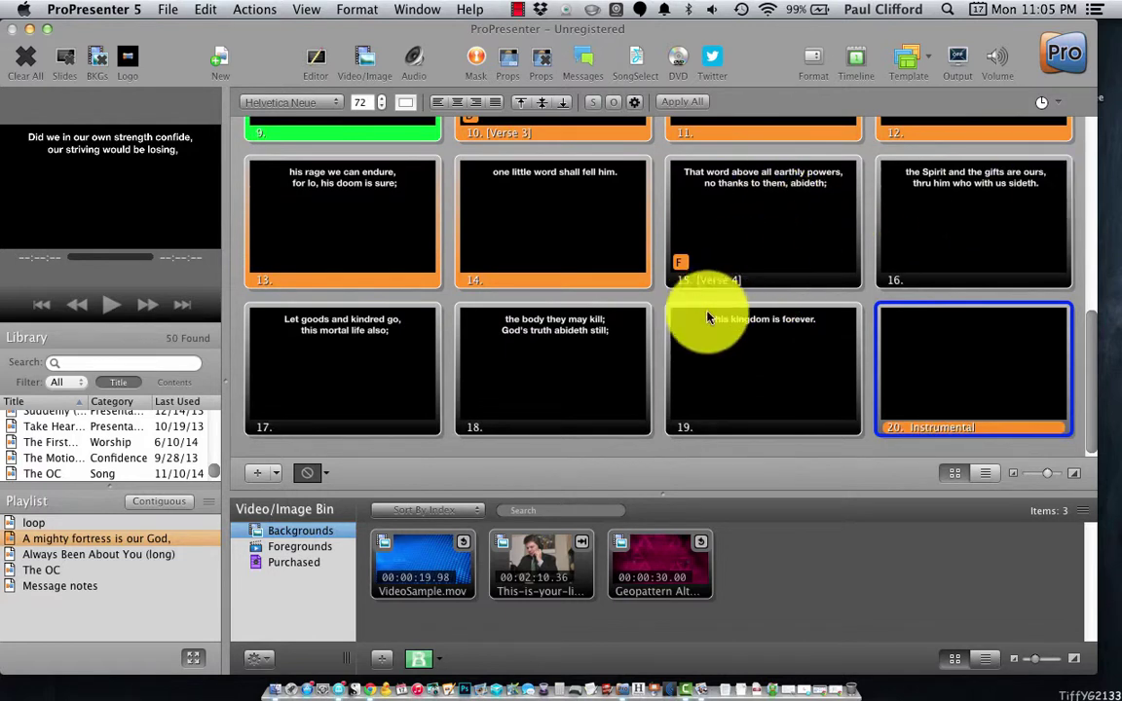